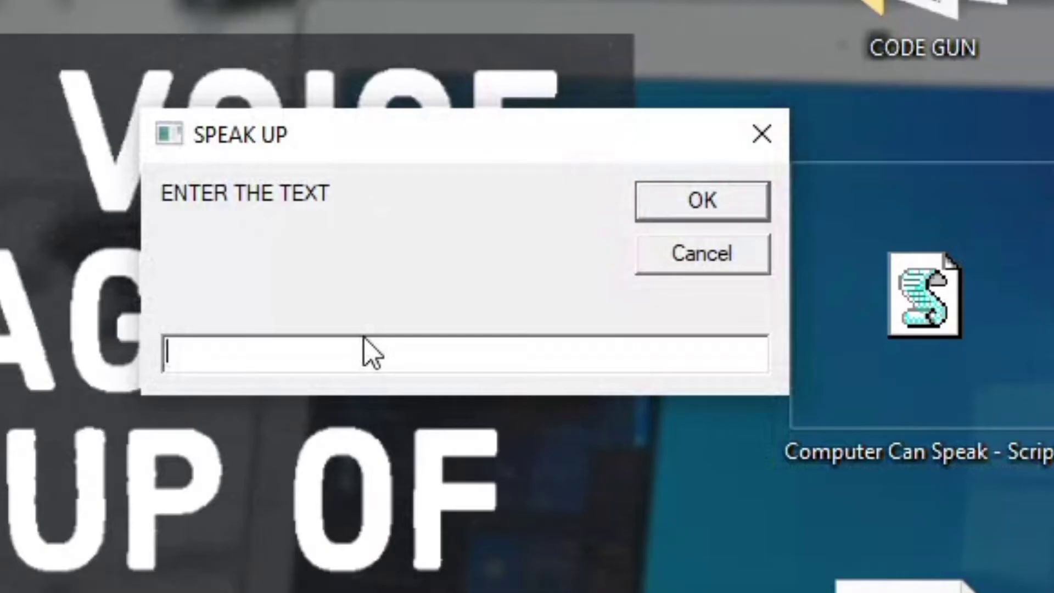
type("Code Gun")
Confirm the text 'Code Gun' in the SPEAK UP prompt so it closes.
left_click(691, 203)
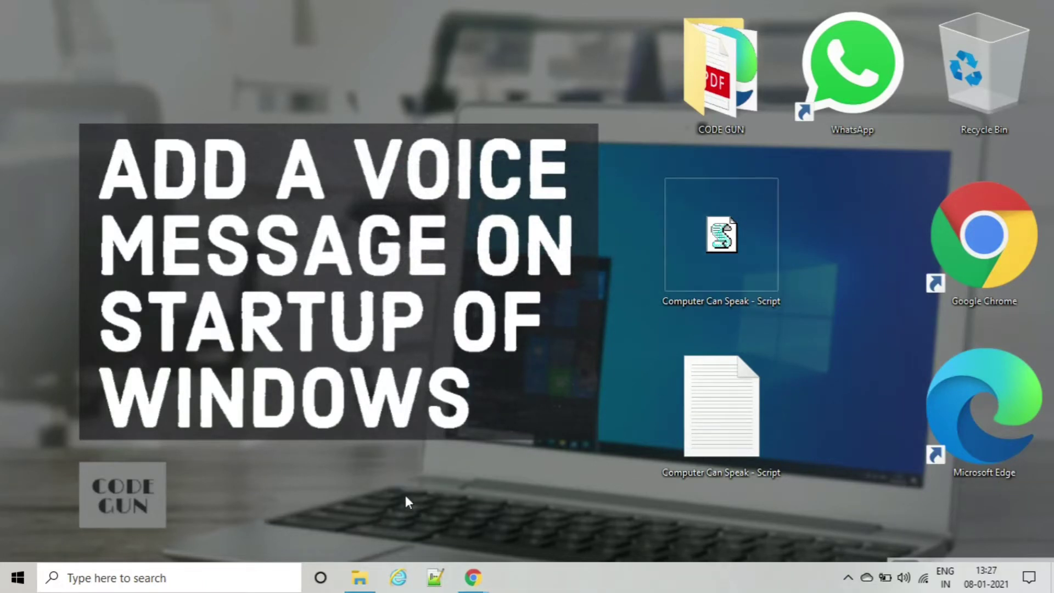
Create a new text document on the desktop, keeping its default name.
right_click(294, 348)
mouse_move(387, 295)
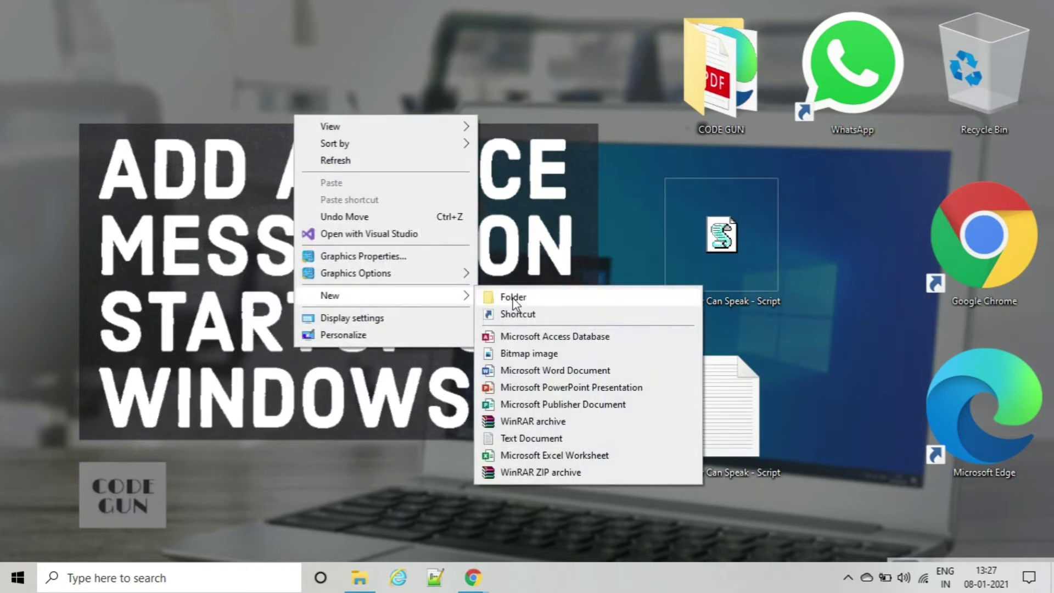
left_click(542, 442)
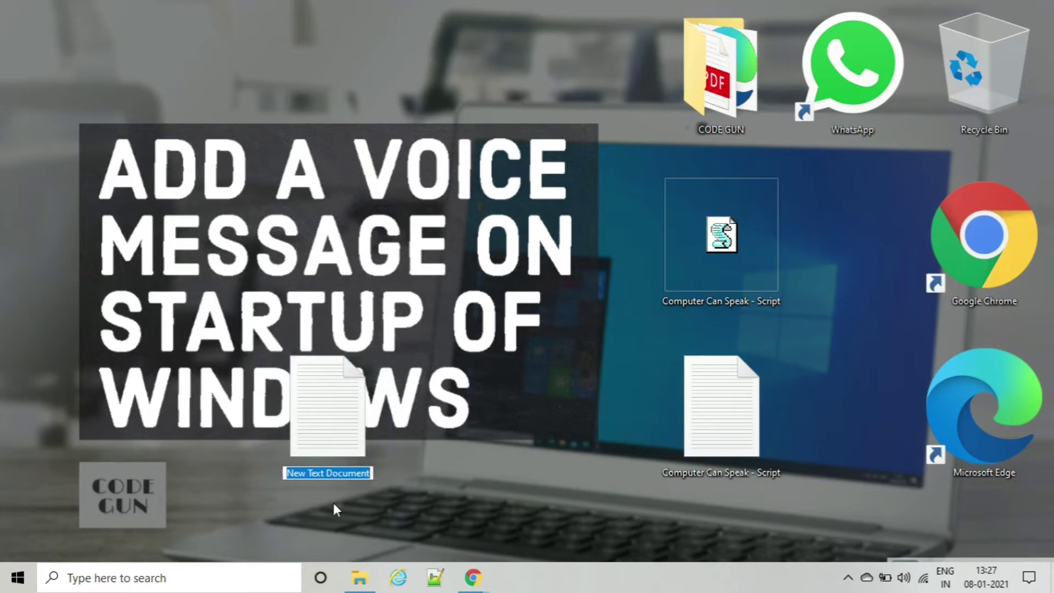
left_click(310, 402)
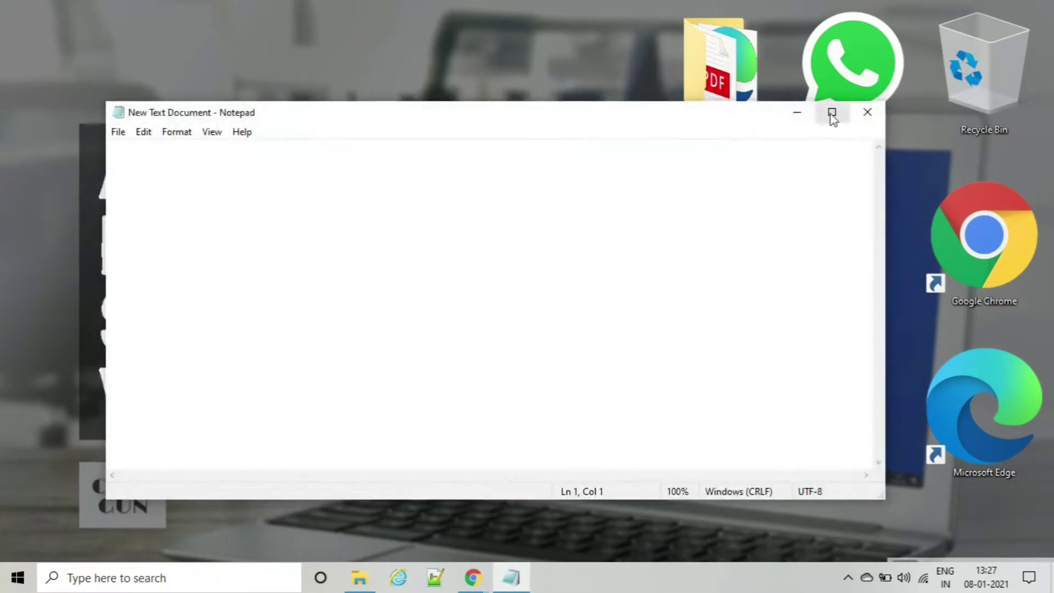
Maximize the new document's Notepad window to full screen.
left_click(831, 115)
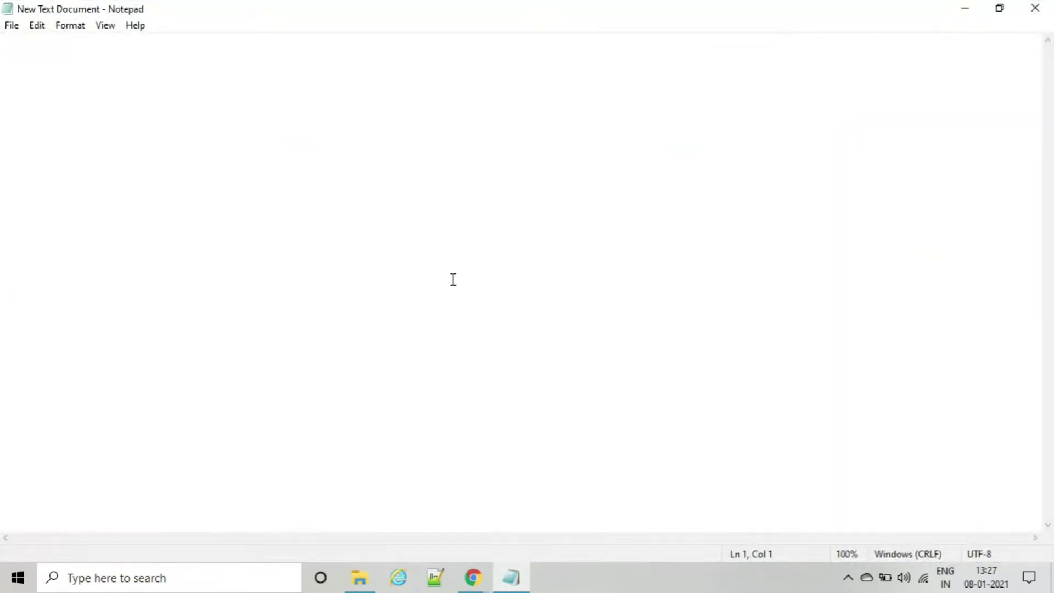
scroll(452, 278, "up", 4, "ctrl")
scroll(452, 279, "up", 12, "ctrl")
scroll(452, 279, "up", 10, "ctrl")
scroll(754, 346, "down", 19, "ctrl")
type("Dim Message, Speak           Message=\"ENTER THE TEXT\"           Set Speak=CreateObject(\"sapi.spvoice\")           Set Speak.voice = Speak.getvoices.item(1)           Speak.Speak Messag")
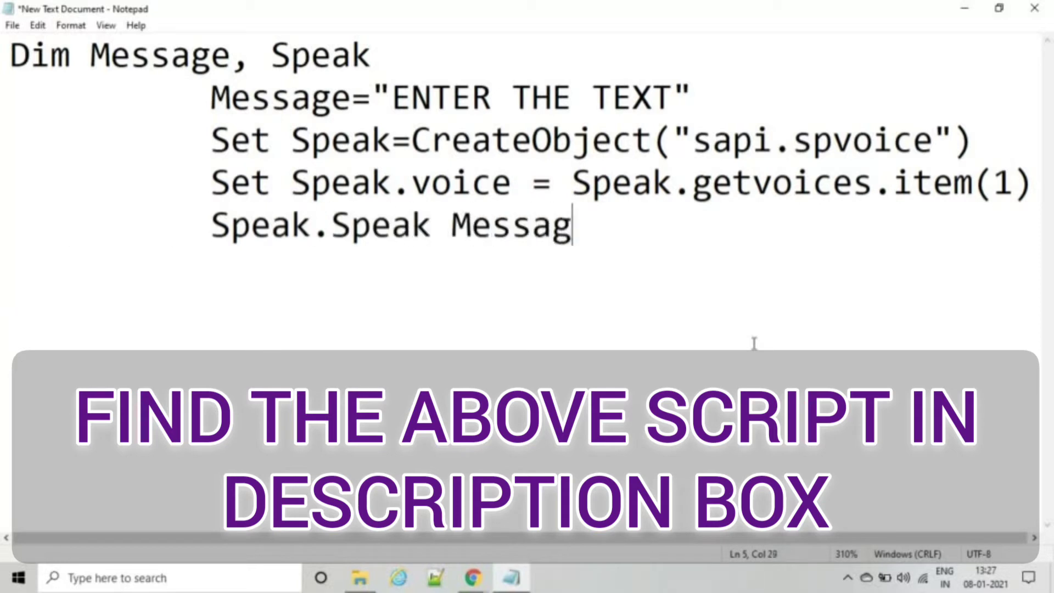
type("e")
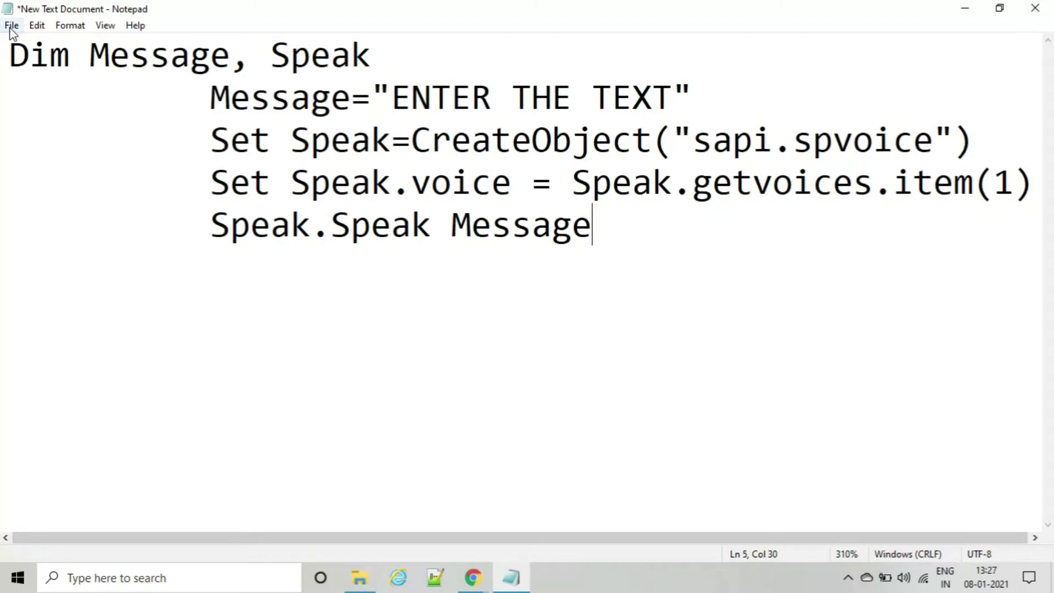
Name the script Welcome Message.vbs in Save As, with the file type set to All Files.
left_click(11, 25)
left_click(119, 110)
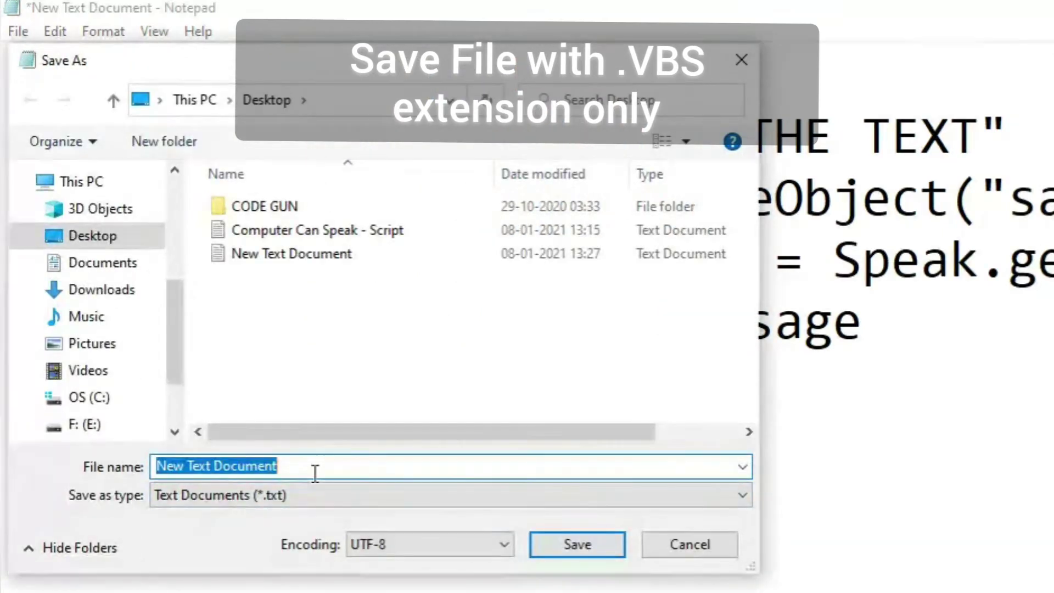
type("Welcome")
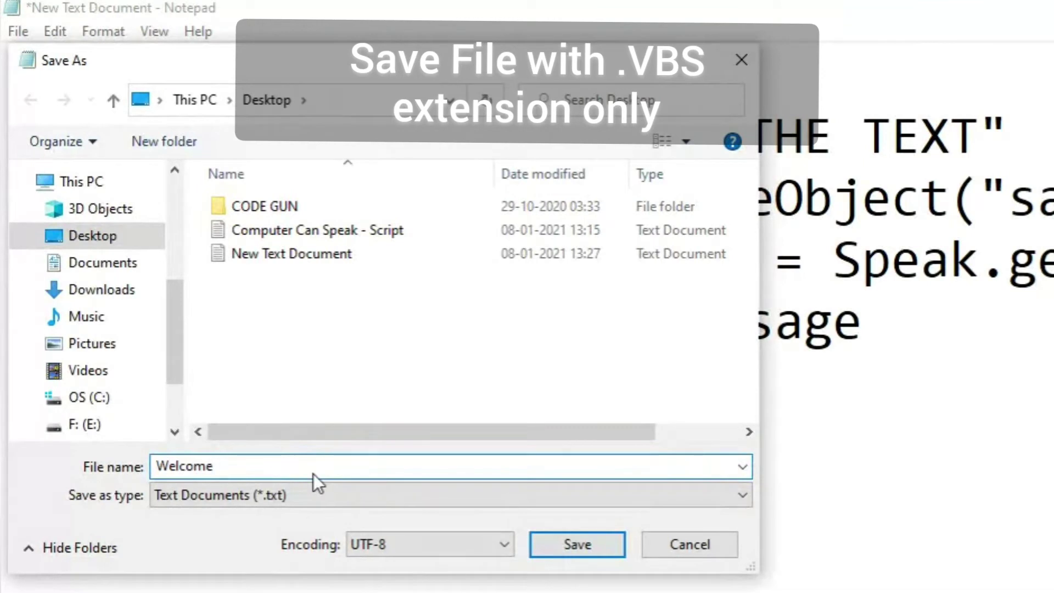
type(" Message")
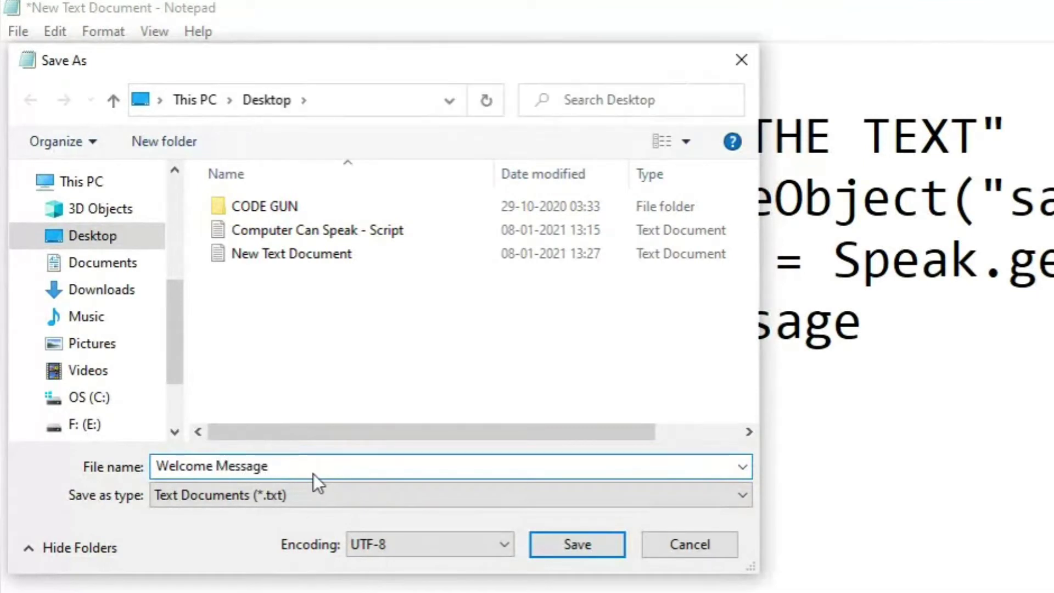
type(".vbs")
left_click(346, 494)
left_click(203, 534)
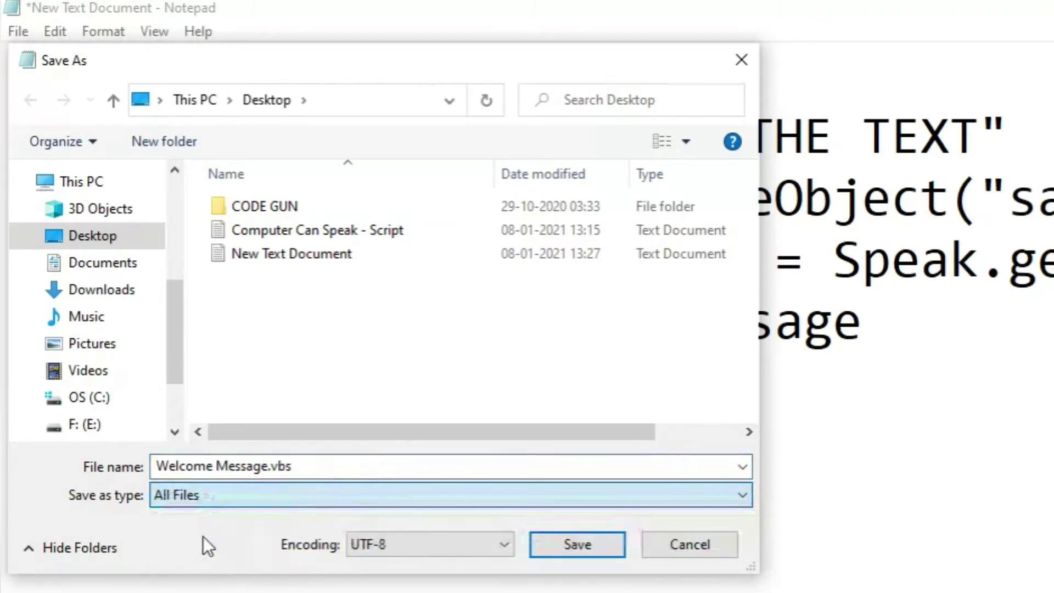
Save Welcome Message.vbs, move its desktop icon one column right, and restore Notepad.
left_click(591, 549)
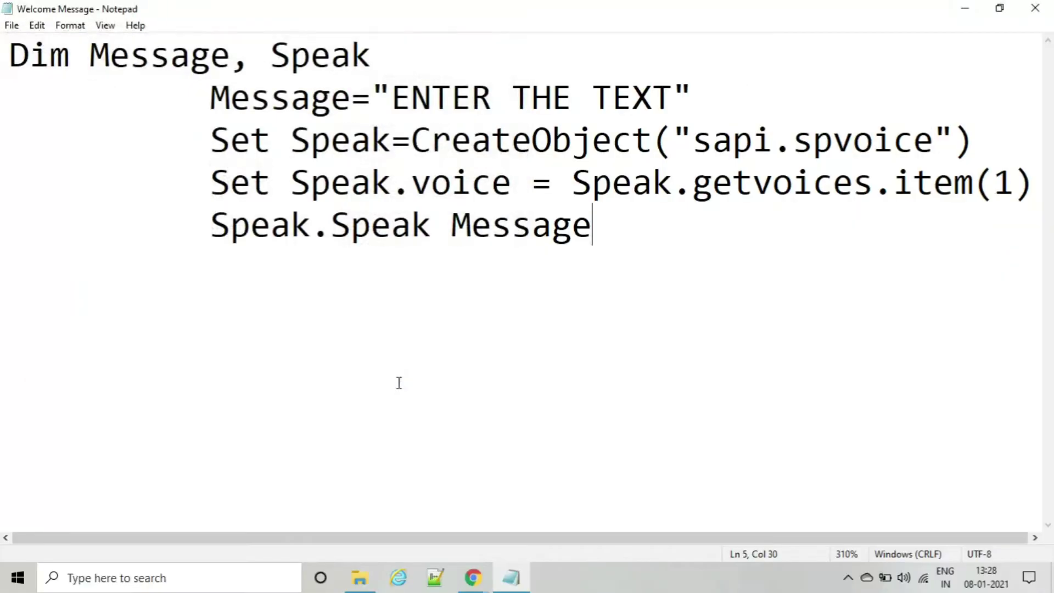
left_click(965, 7)
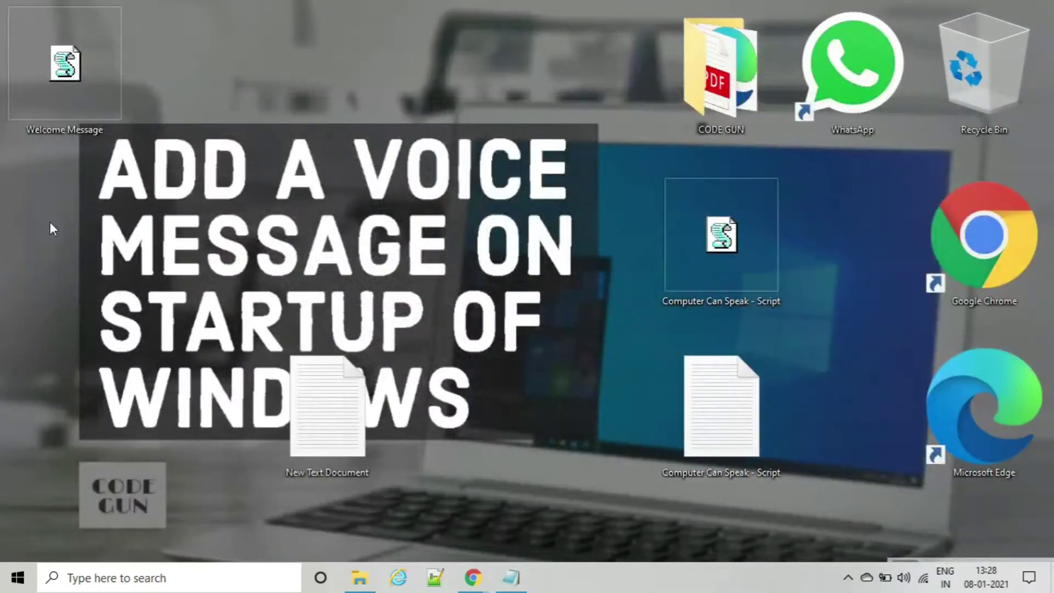
left_click_drag(62, 95, 308, 86)
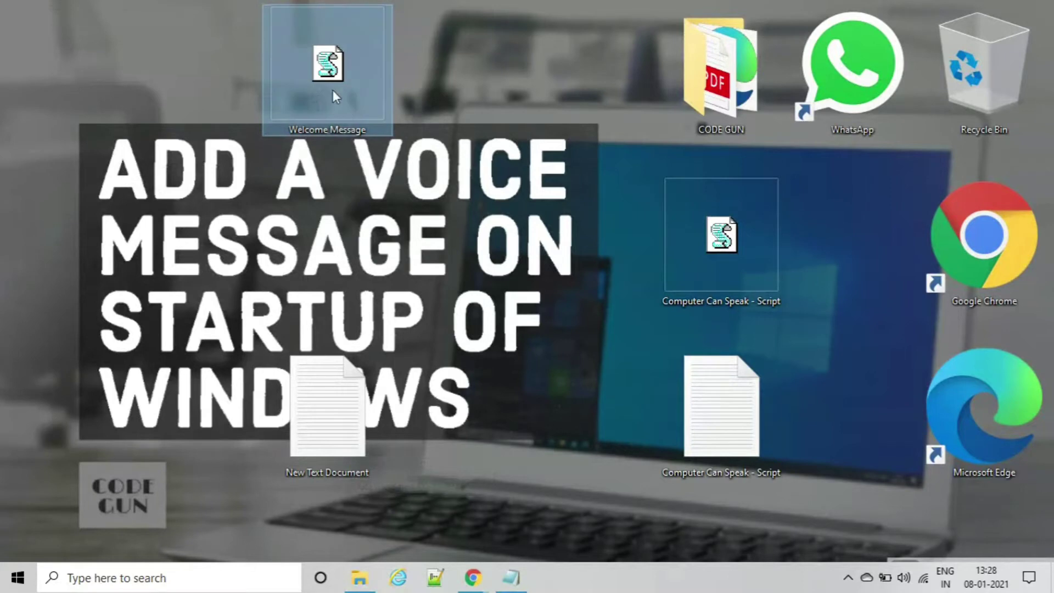
left_click(513, 579)
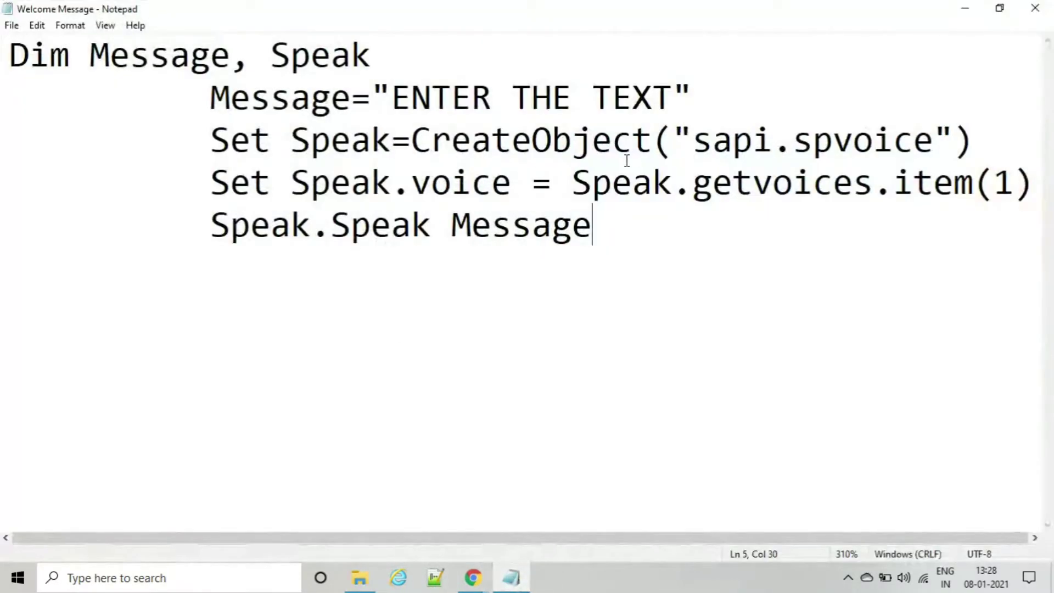
Replace the ENTER THE TEXT placeholder with WELCOME TO MY COMPUTER SYSTEM and review the voice line.
left_click_drag(9, 54, 376, 53)
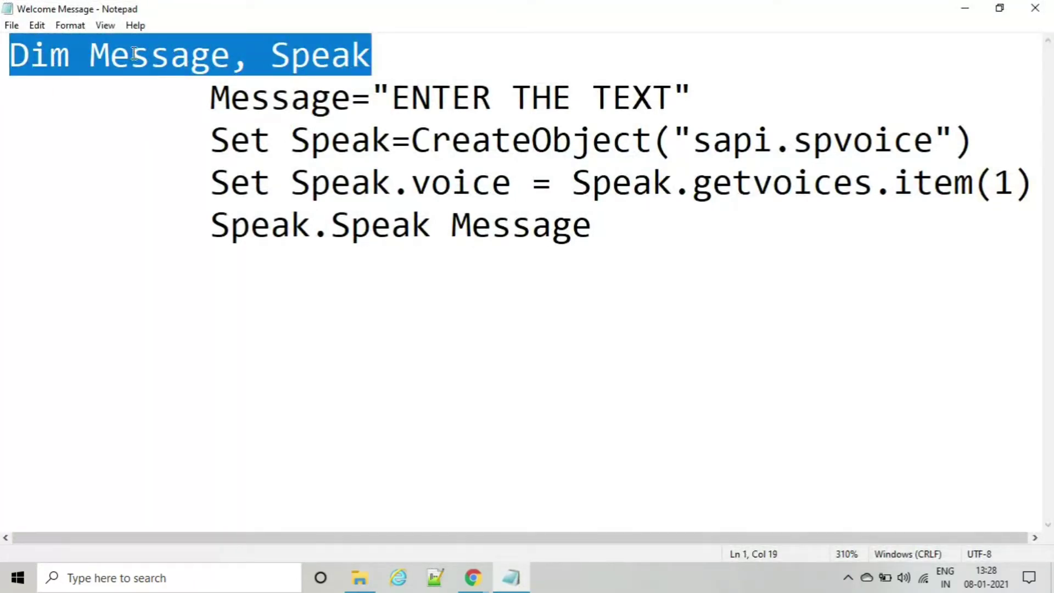
mouse_move(212, 97)
left_mouse_down()
mouse_move(695, 92)
mouse_move(394, 99)
left_mouse_up()
left_click(694, 95)
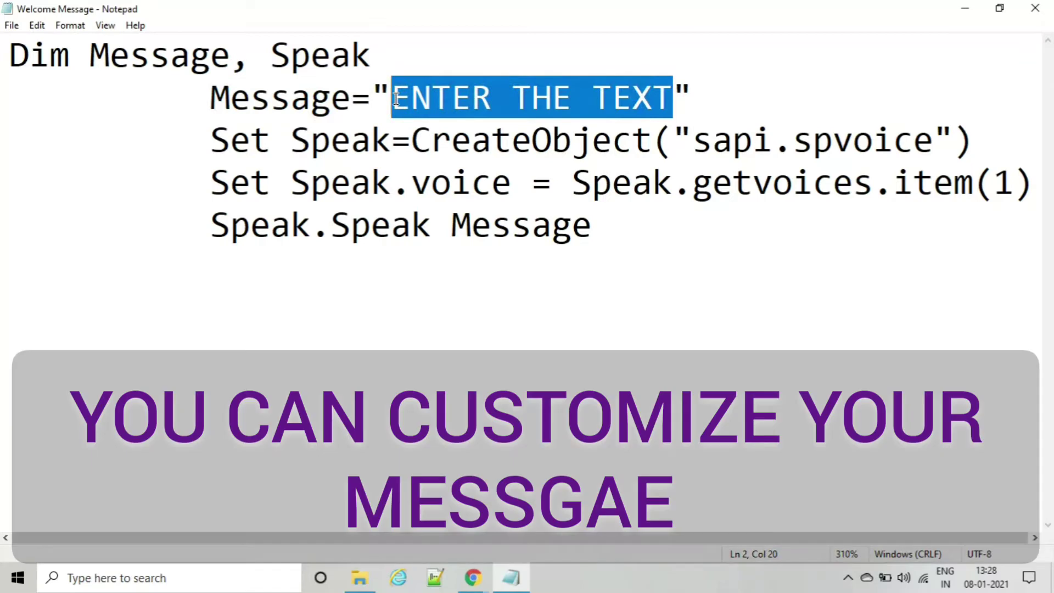
type("WELCOME TO MY COMPUTER SYSTEM")
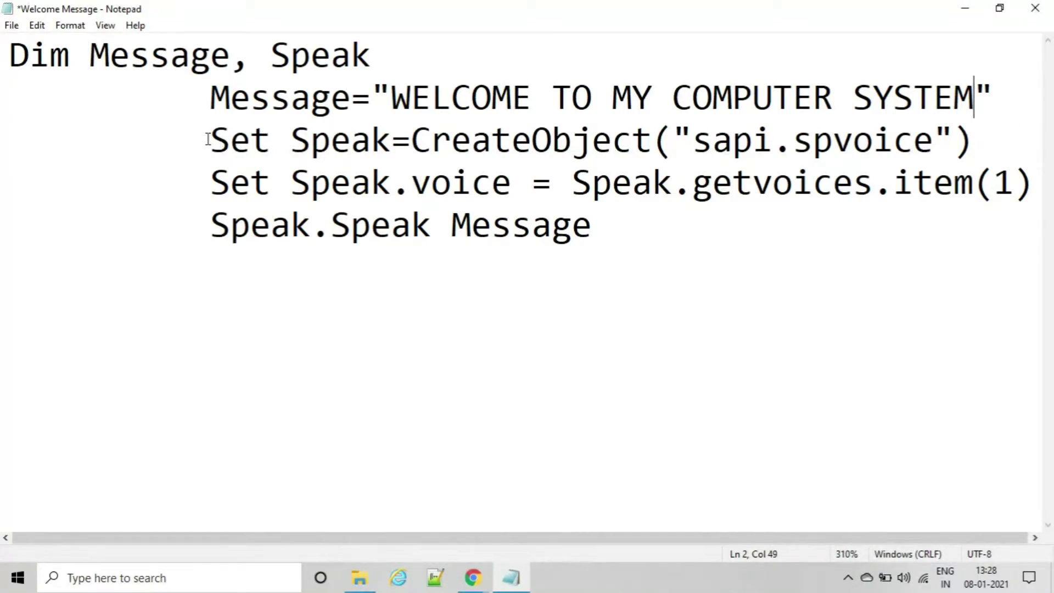
left_click_drag(208, 140, 980, 132)
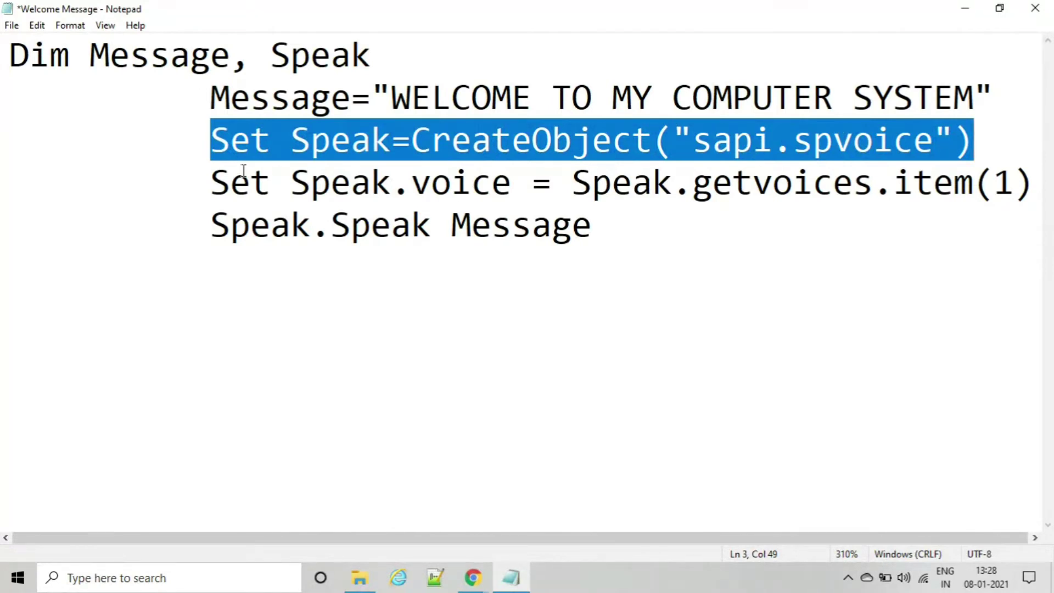
left_click_drag(206, 177, 730, 186)
left_click_drag(903, 190, 999, 182)
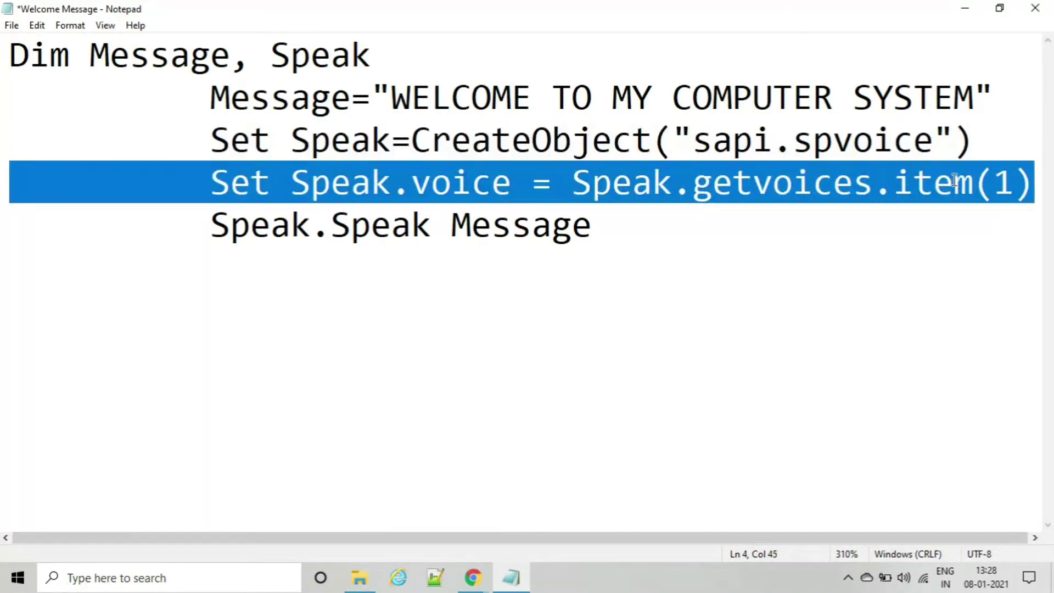
left_click(797, 185)
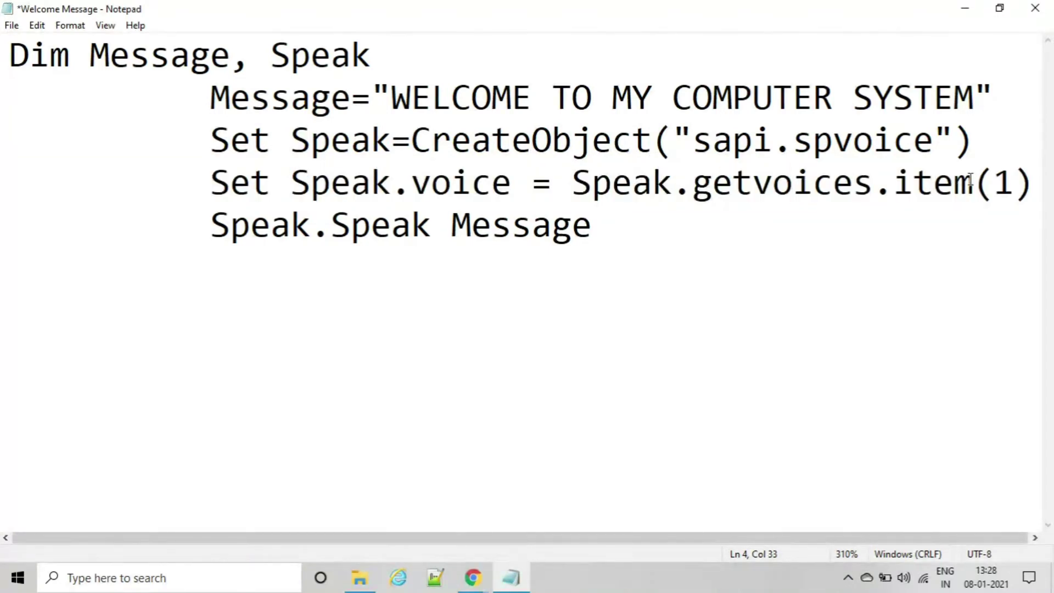
Check the installed text-to-speech voices, keeping Microsoft David selected.
left_click(149, 572)
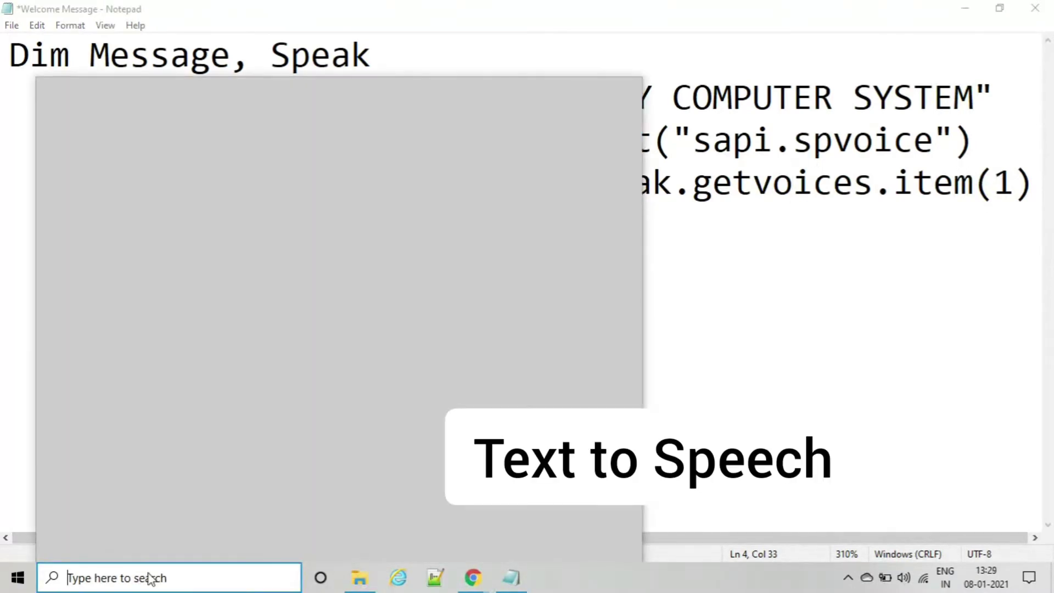
type("TEXT TO SPEECH")
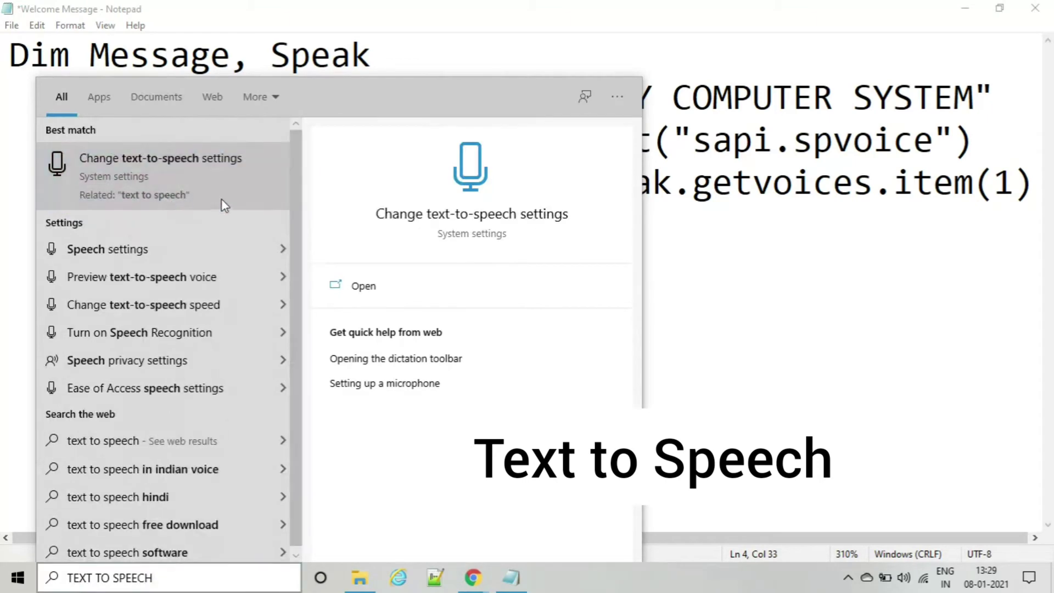
left_click(223, 202)
key("Return")
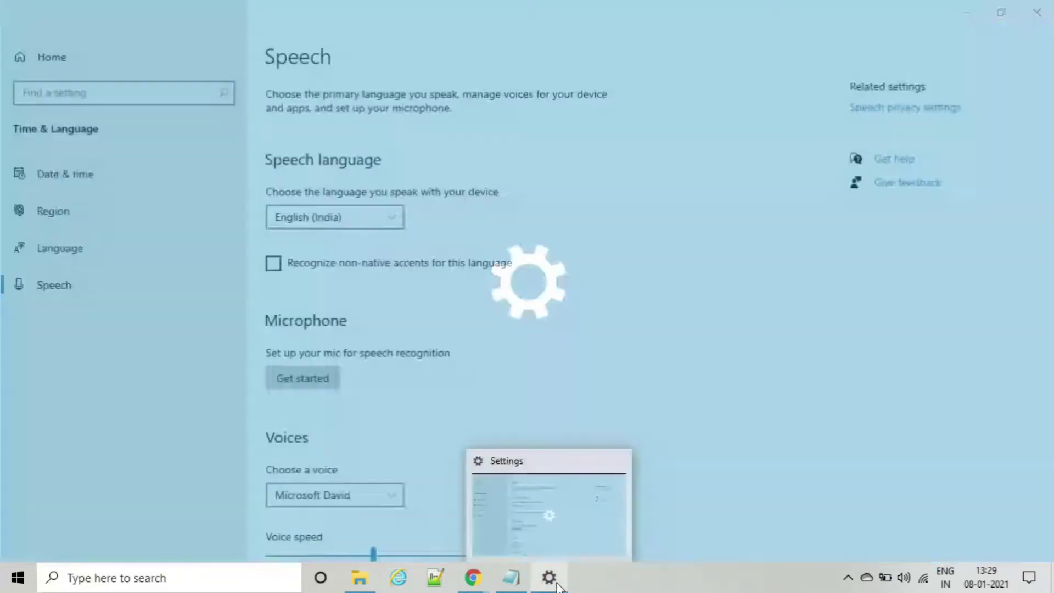
scroll(527, 341, "down", 1)
scroll(527, 341, "down", 4)
left_click(330, 191)
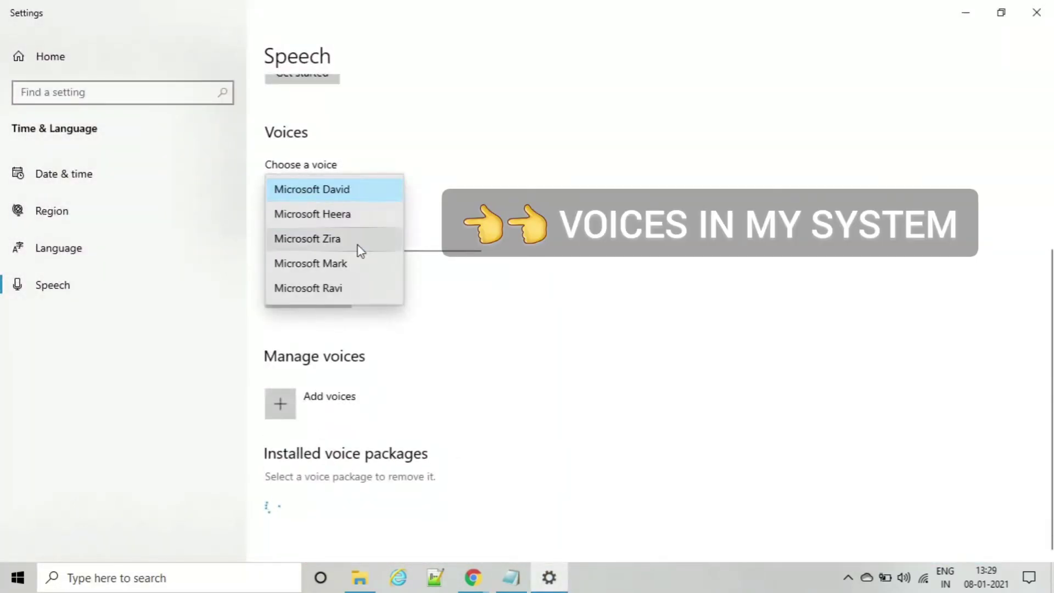
left_click(459, 288)
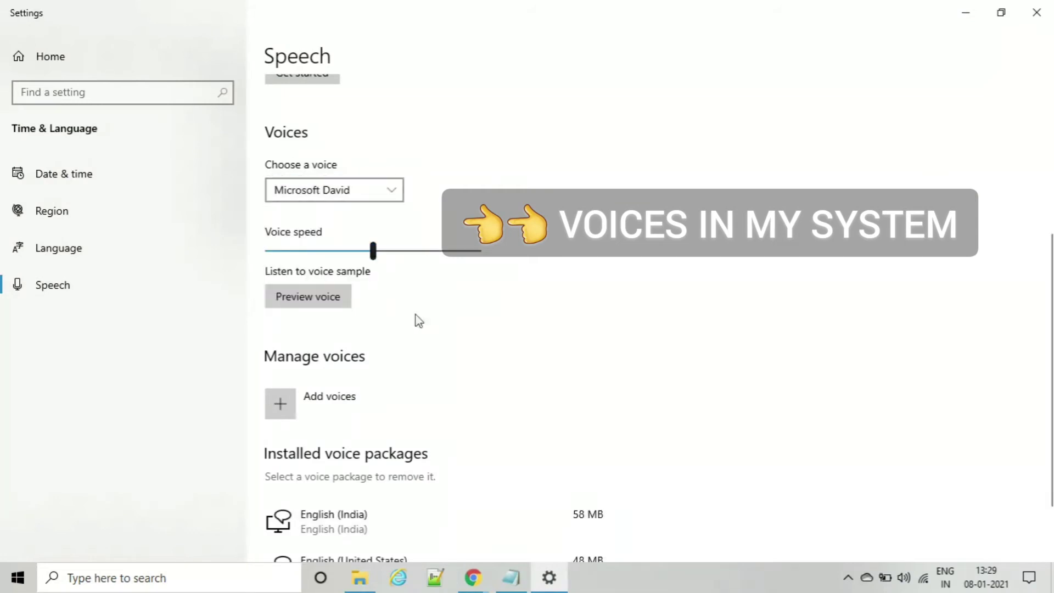
Change the voice index in getvoices.item from 1 to 0 and save the script.
mouse_move(510, 578)
left_click(525, 578)
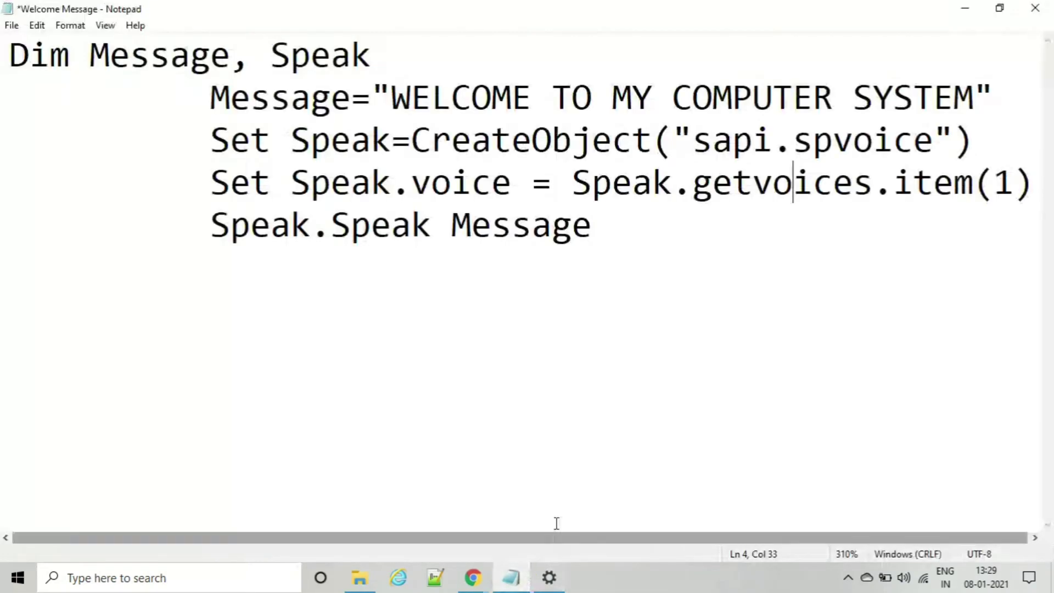
left_click(1013, 183)
left_click_drag(1011, 183, 995, 182)
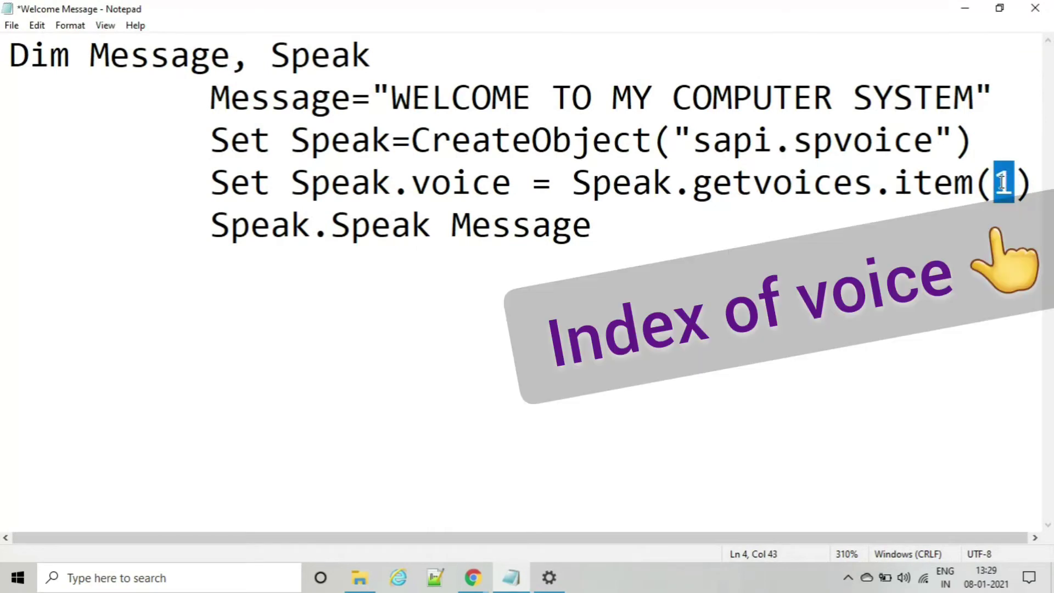
type("0")
key("ctrl+s")
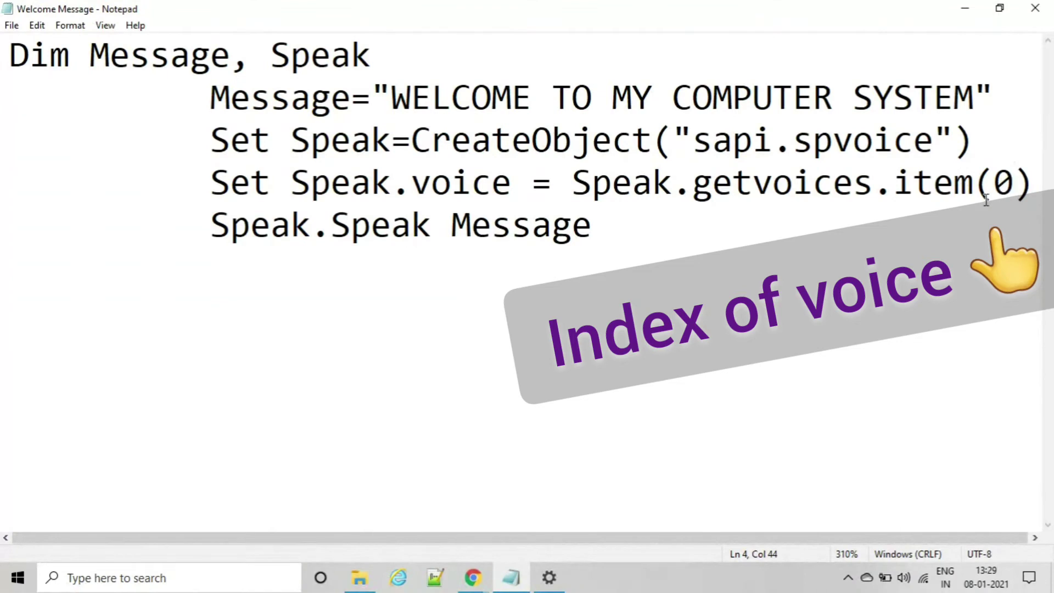
left_click(620, 225)
Review the Speak and message lines, then delete voice index 0 so it can become 1.
left_click(211, 225)
left_click_drag(211, 224, 577, 224)
left_click(595, 224)
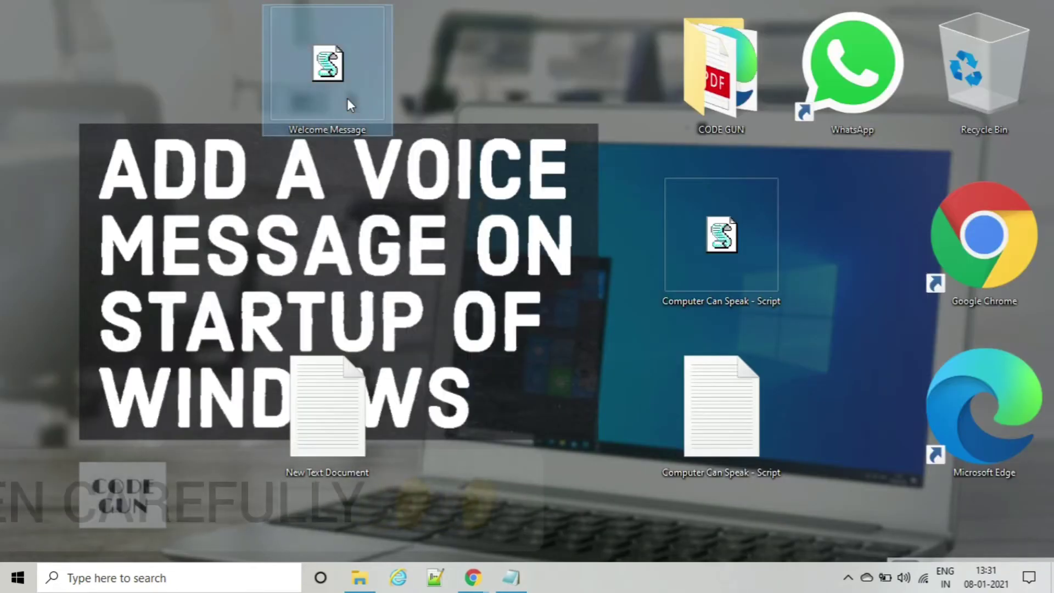
left_click(329, 101)
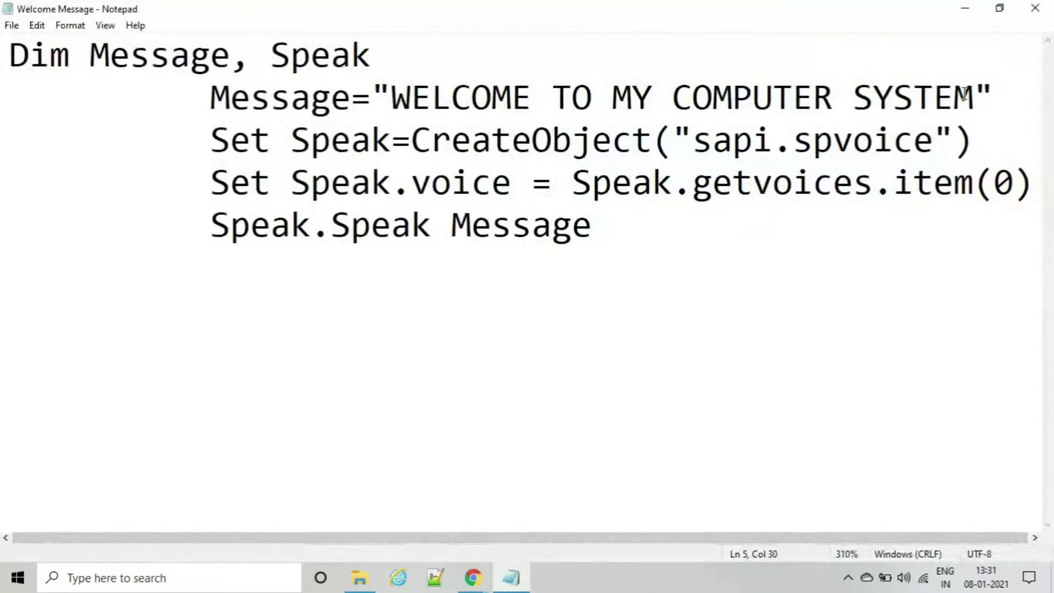
left_click_drag(394, 98, 953, 97)
left_click(954, 97)
left_click(1018, 180)
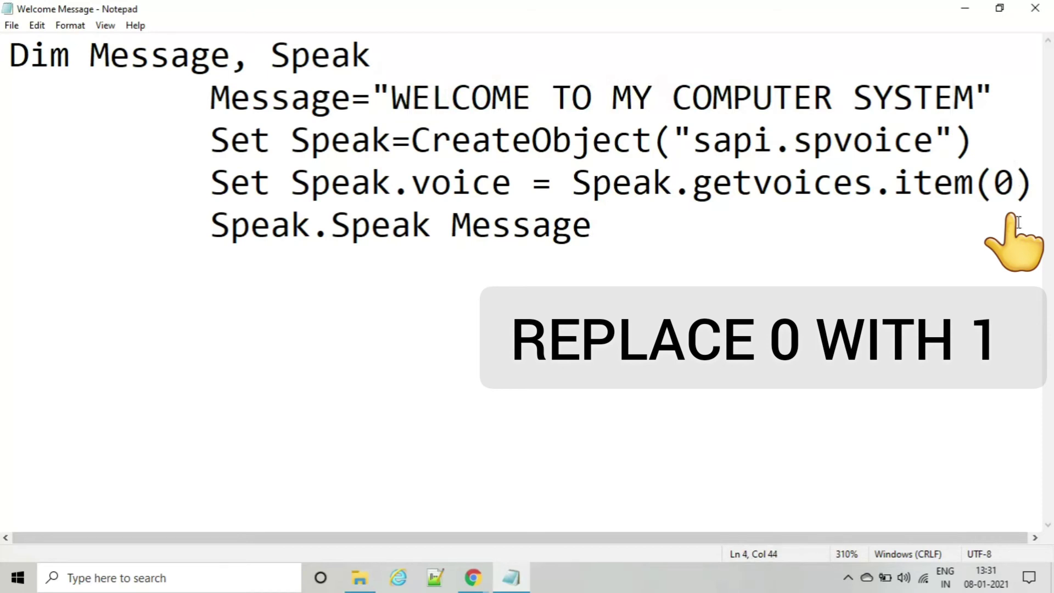
key("BackSpace")
type("1")
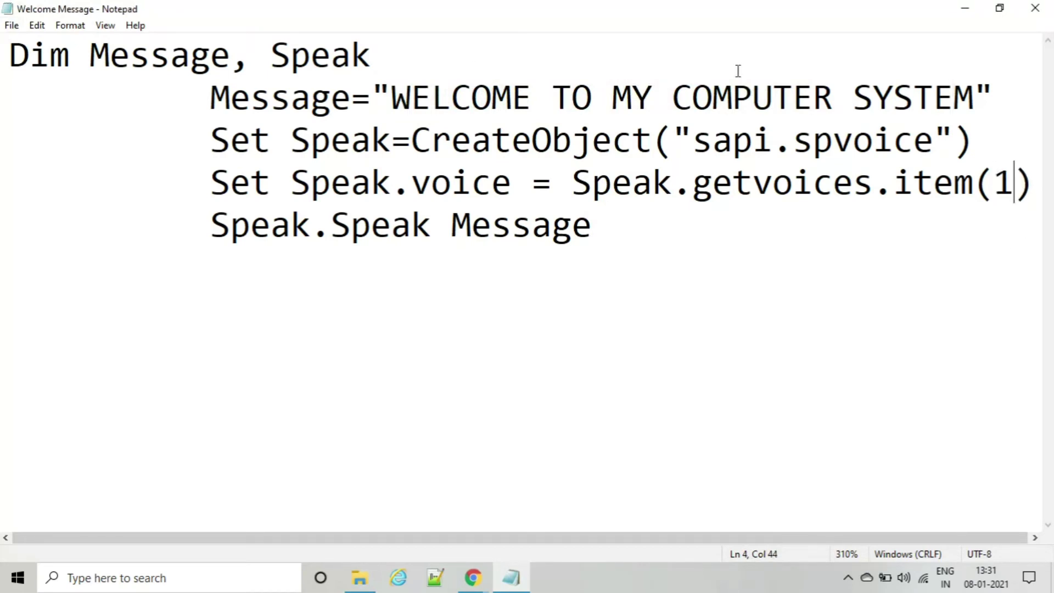
Close Notepad, run Welcome Message to hear the voice, and copy the script file.
left_click(968, 9)
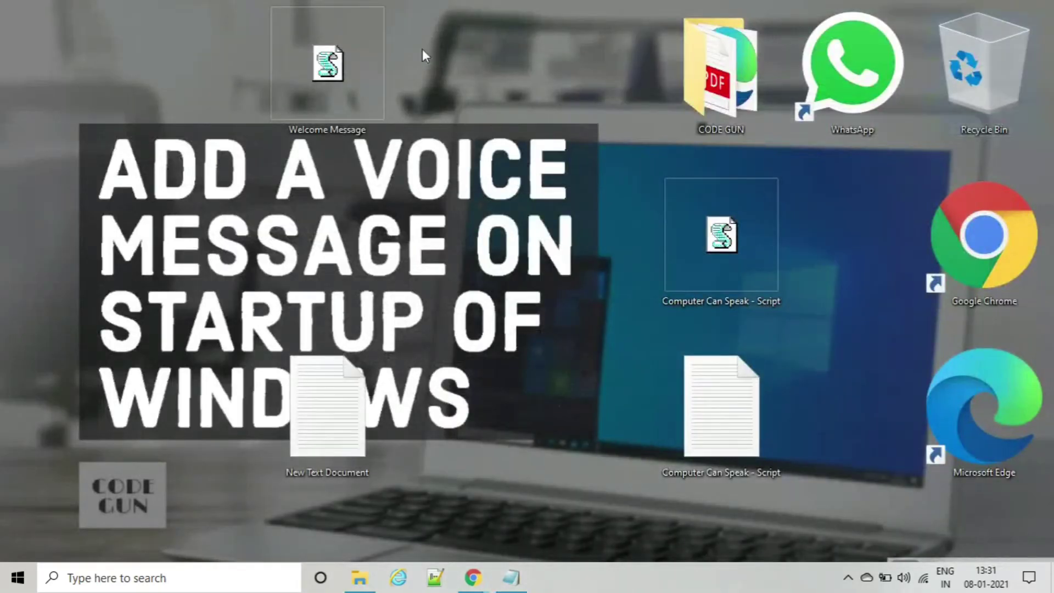
double_click(344, 55)
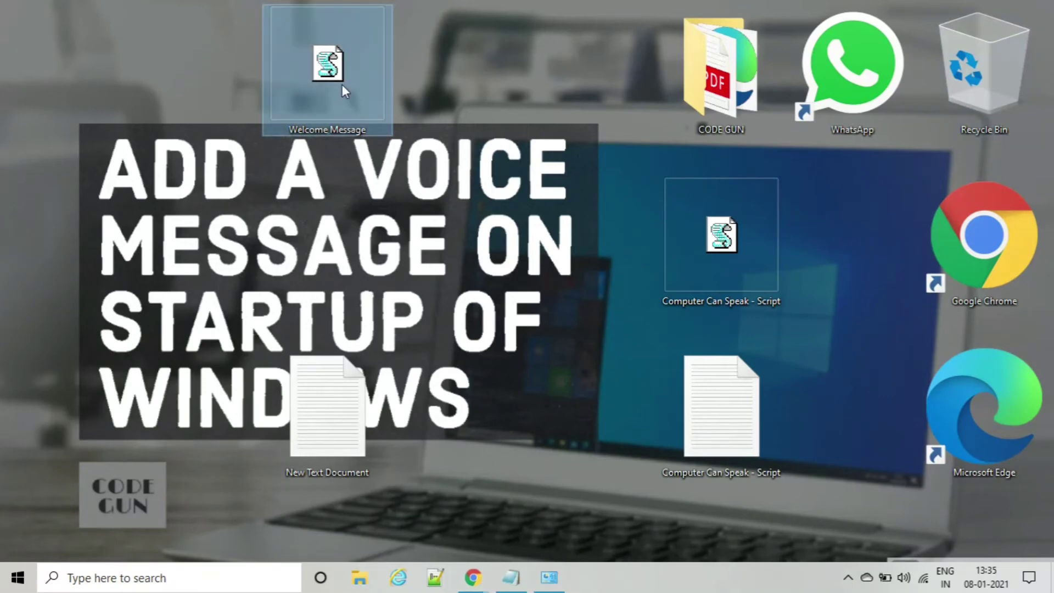
right_click(342, 85)
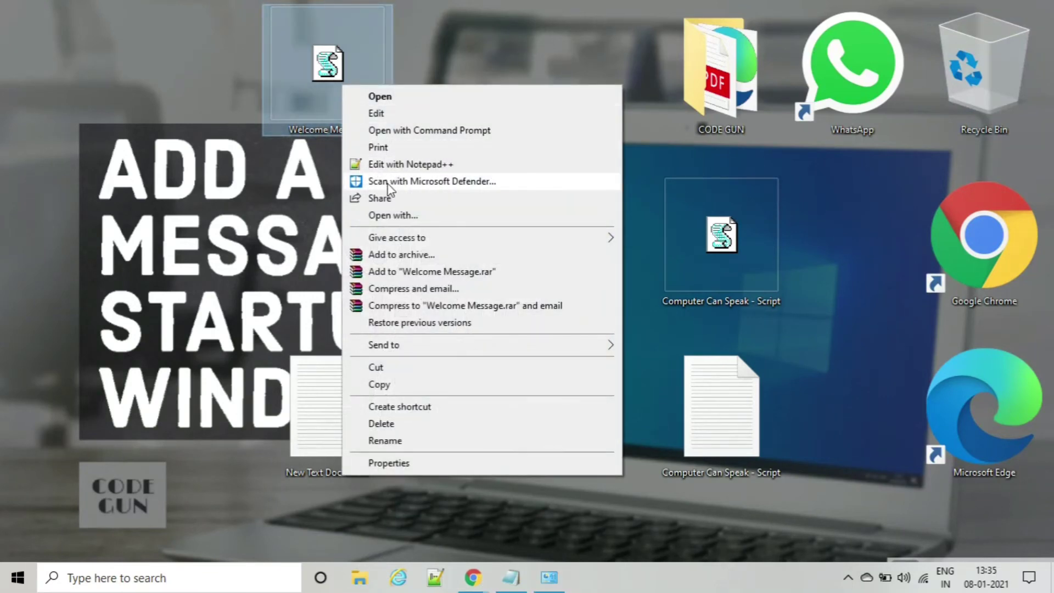
left_click(385, 383)
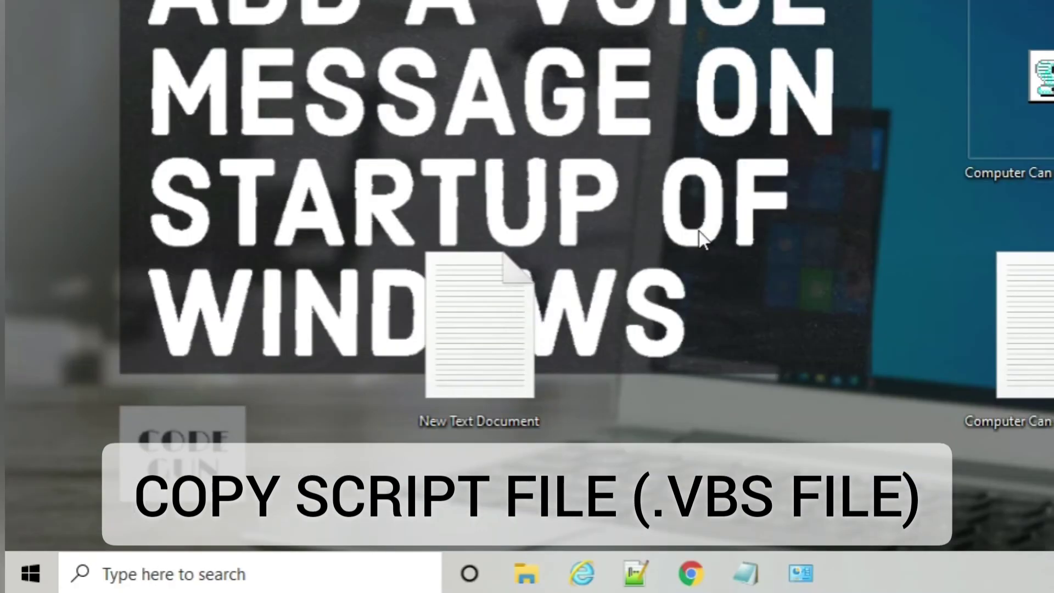
Run shell:startup to open the current user's Startup folder.
key("super+r")
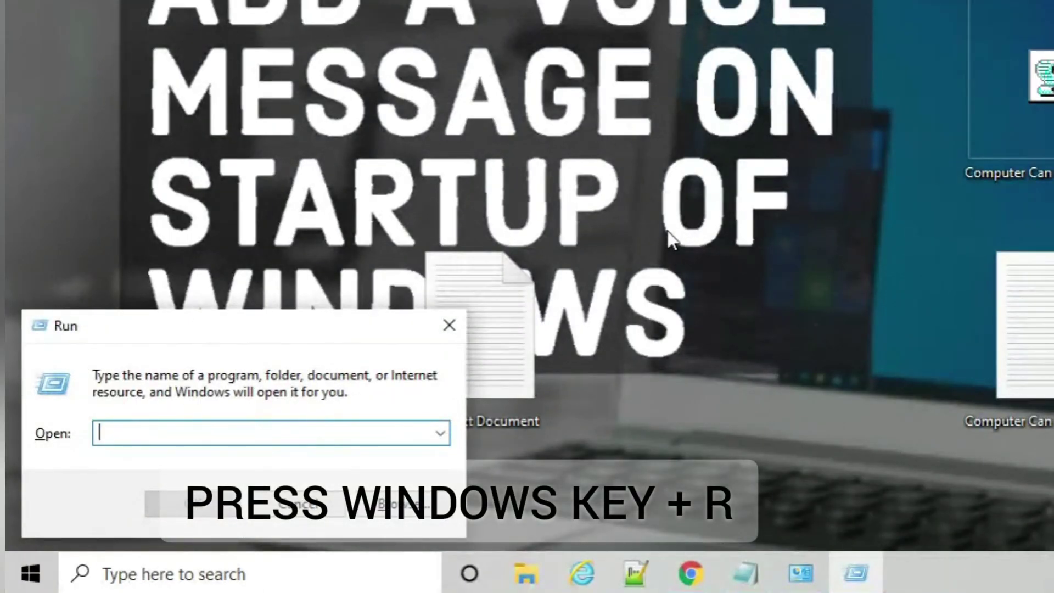
type("shell")
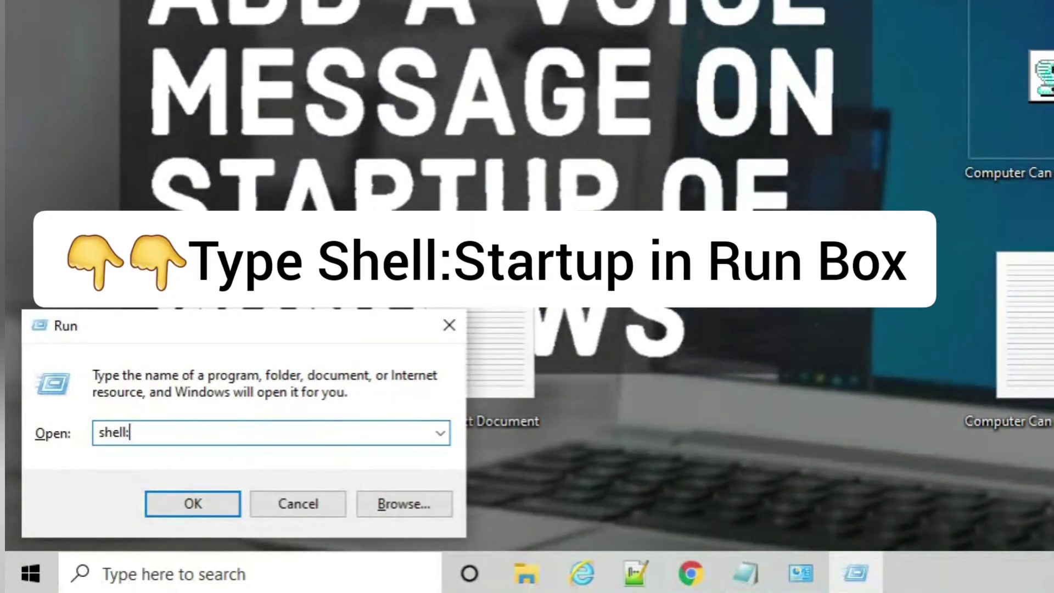
type(":startup")
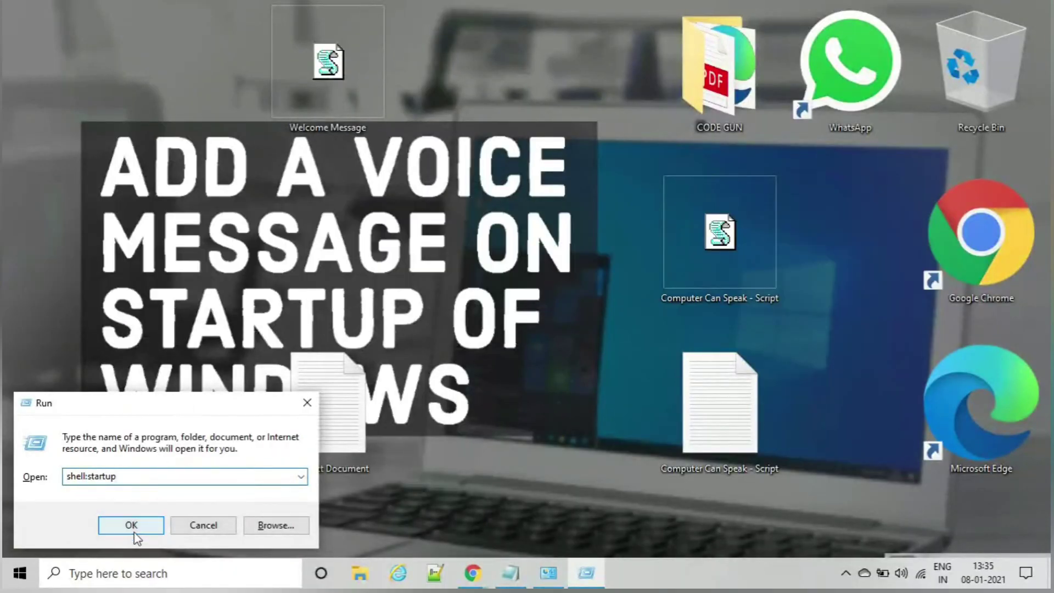
left_click(157, 525)
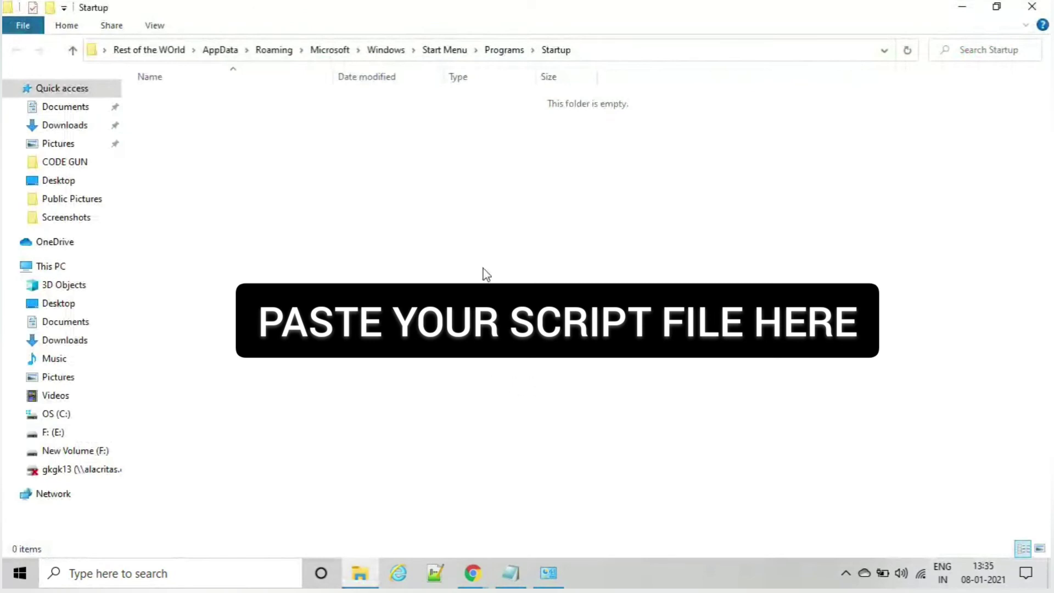
Paste the Welcome Message script into the Startup folder and view it as large icons.
key("ctrl+v")
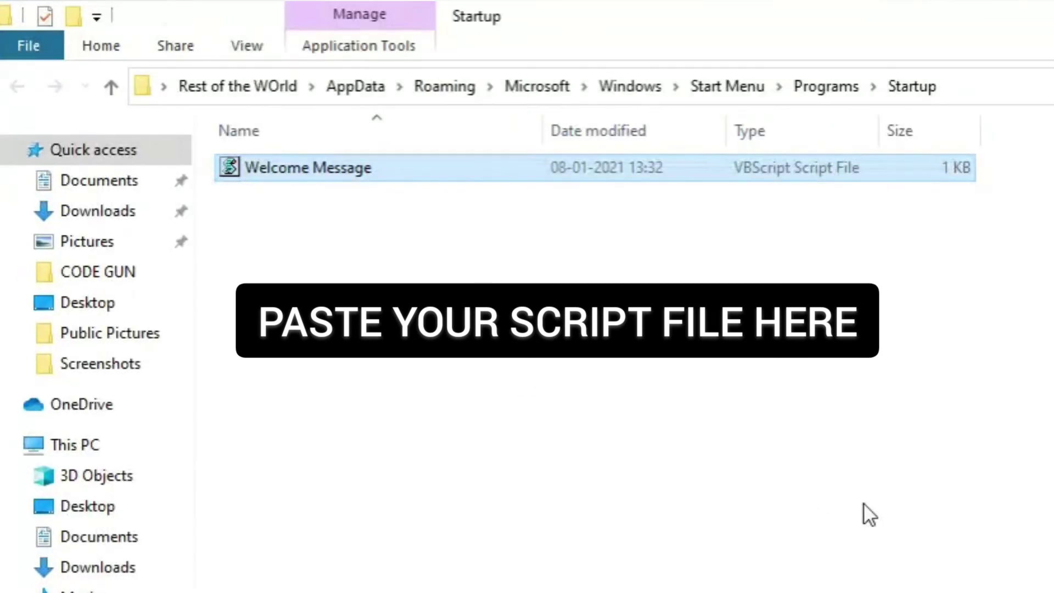
left_click(247, 47)
left_click(395, 83)
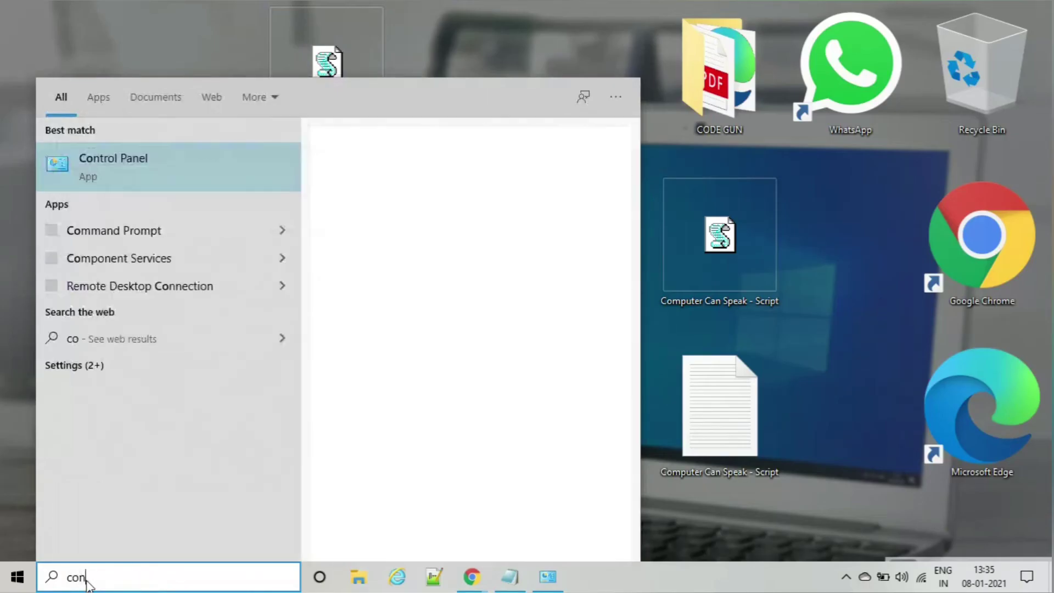
type("trol")
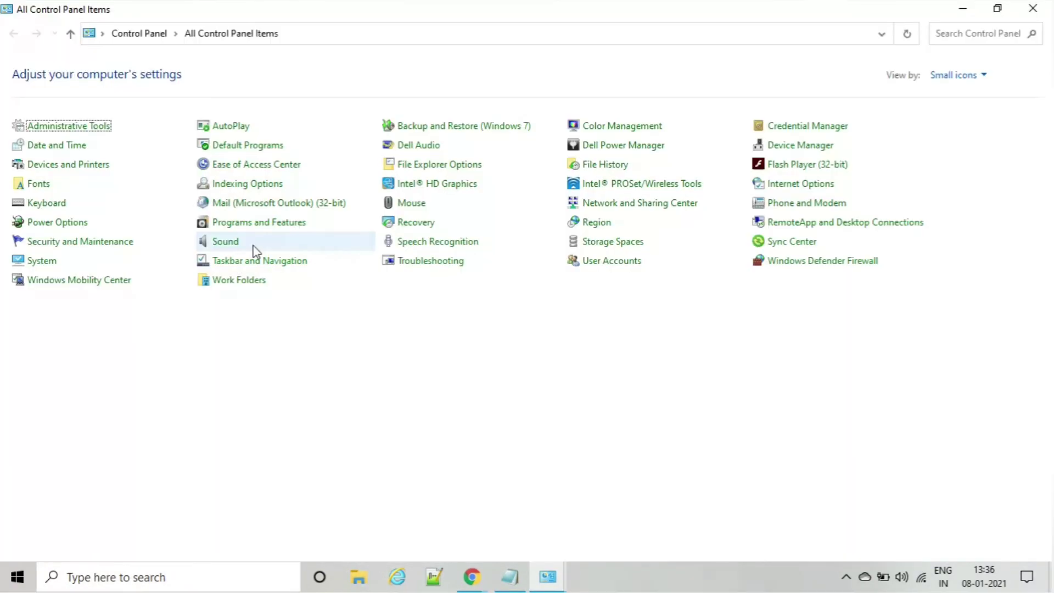
Choose the No Sounds scheme on the Sound dialog's Sounds tab, then apply and confirm.
left_click(253, 250)
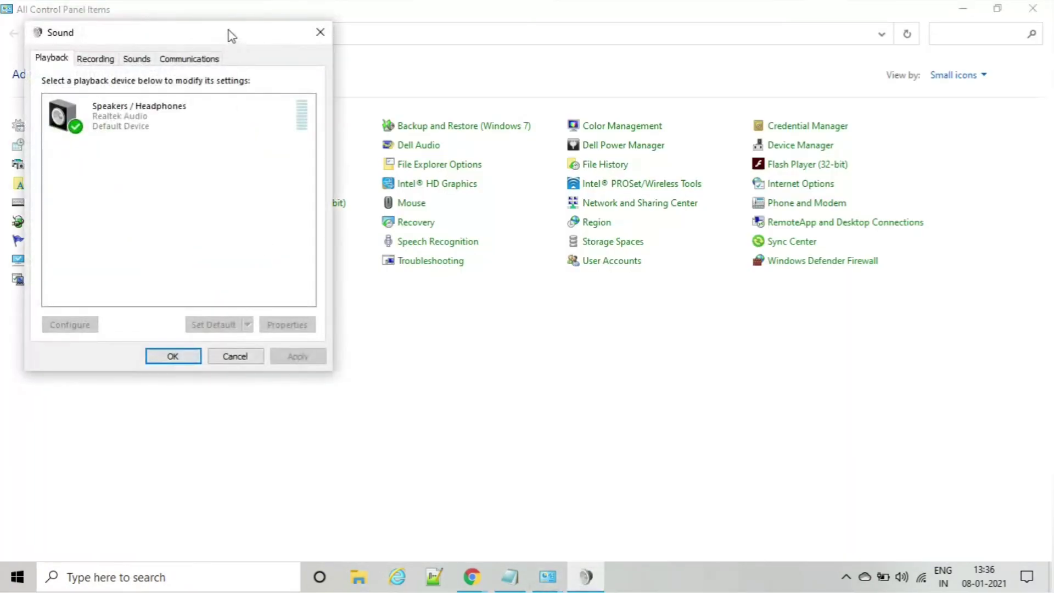
left_click_drag(229, 31, 528, 146)
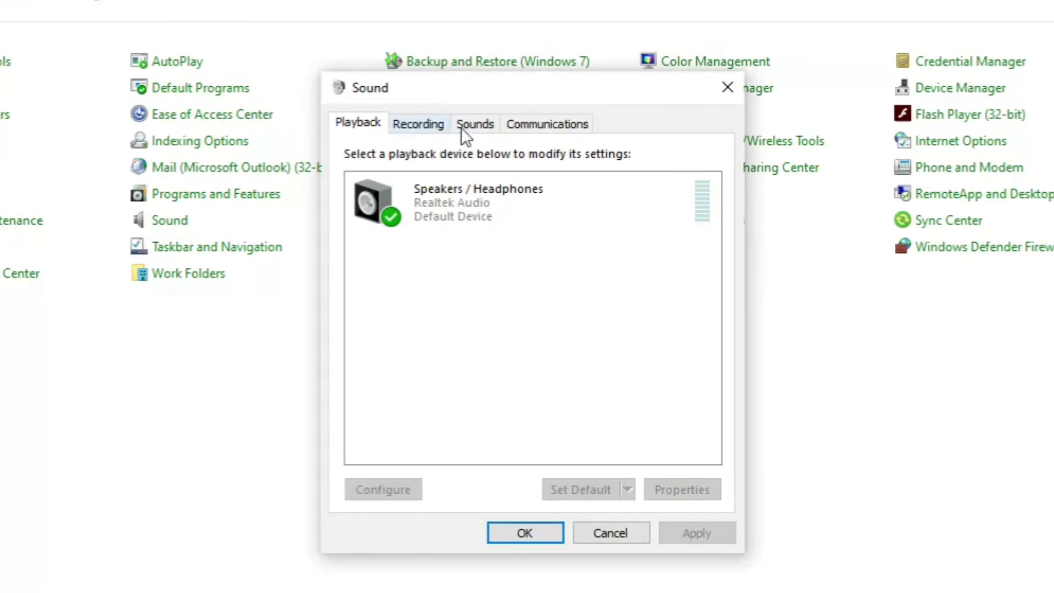
left_click(481, 125)
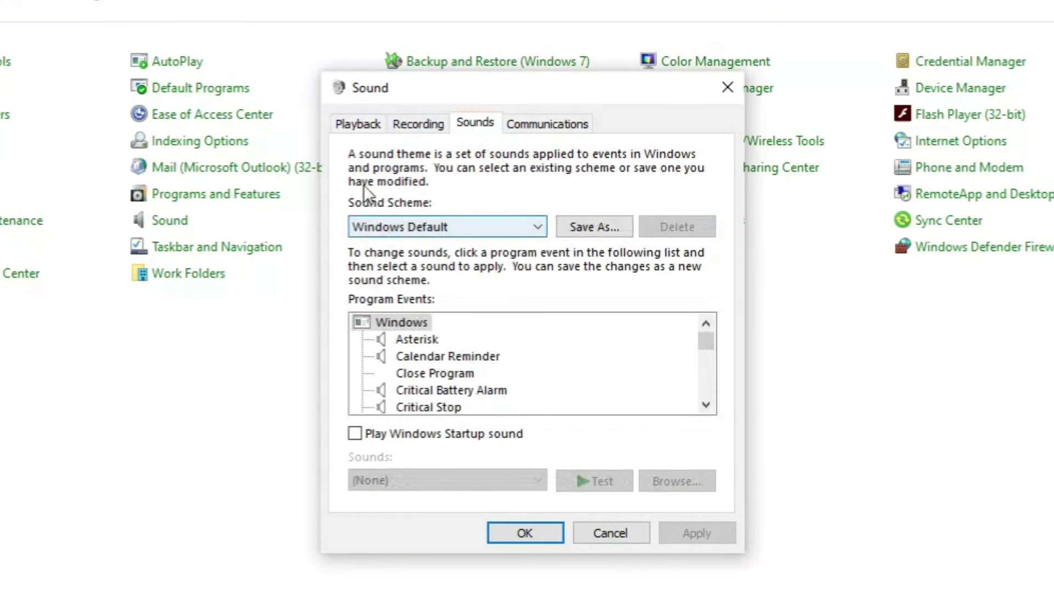
left_click(536, 229)
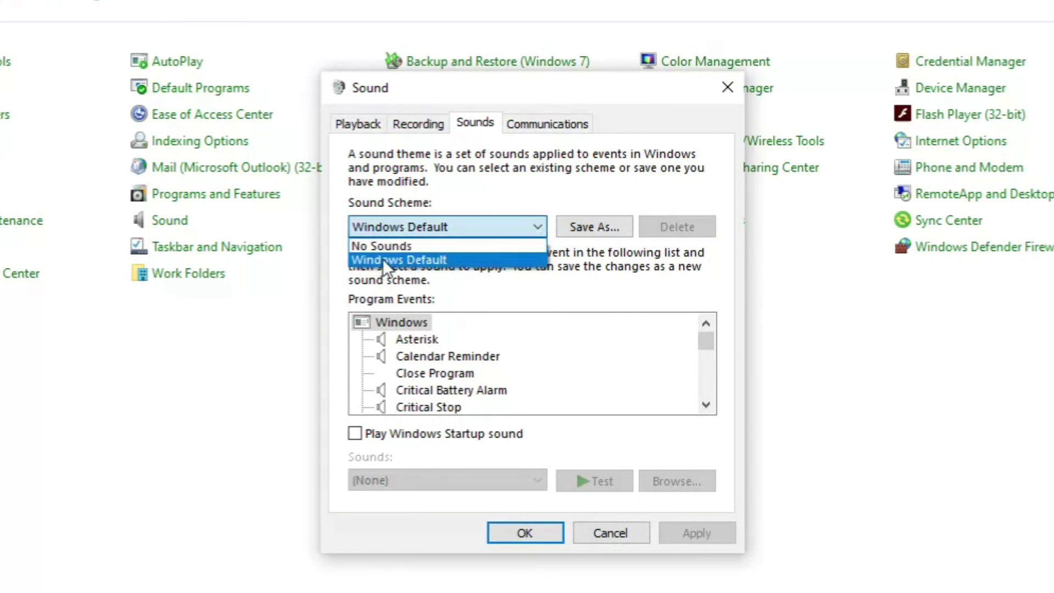
left_click(390, 247)
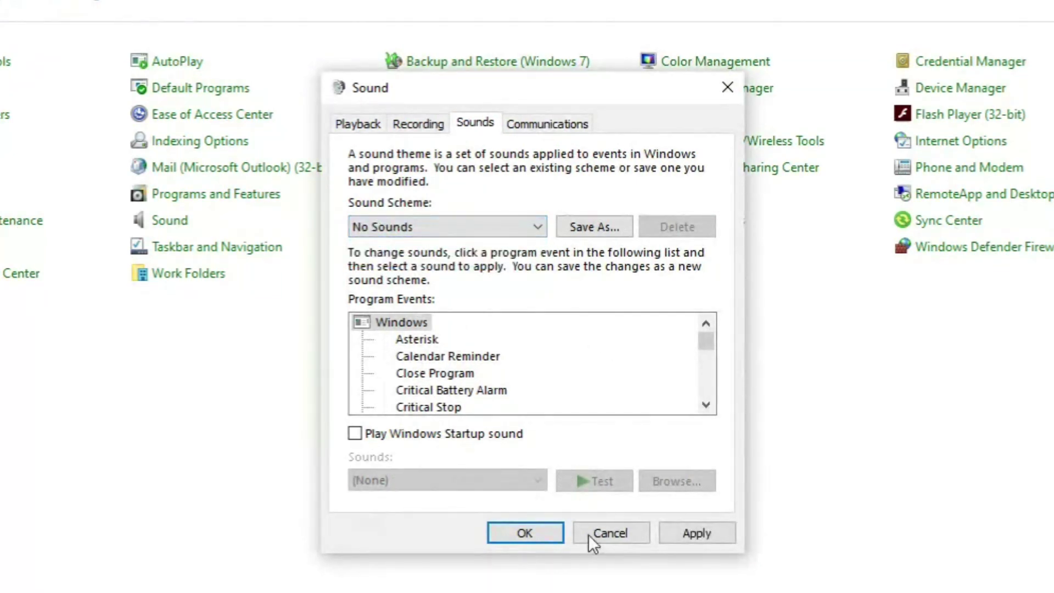
left_click(695, 534)
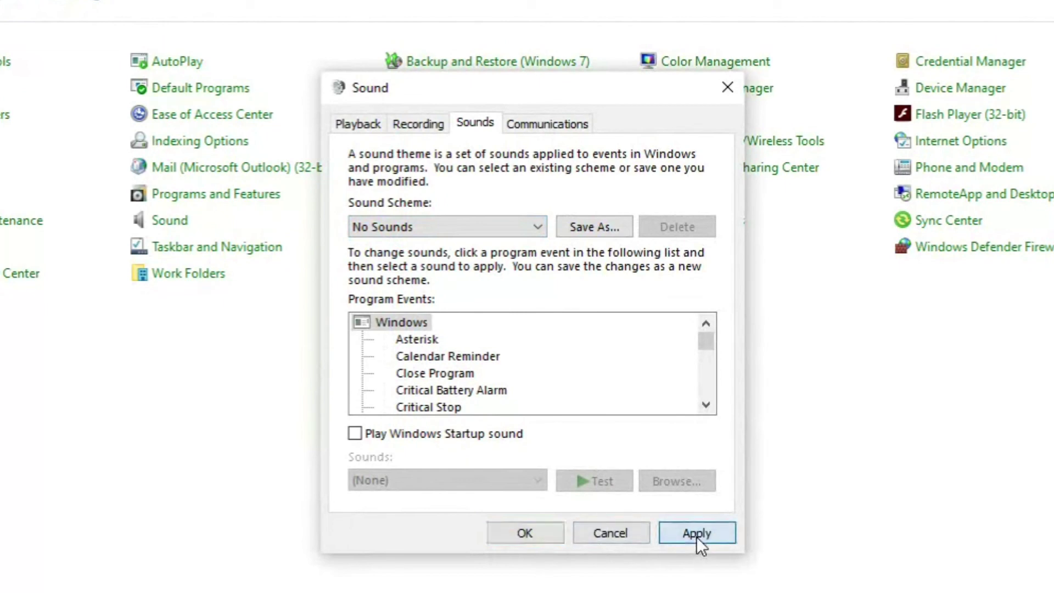
left_click(537, 545)
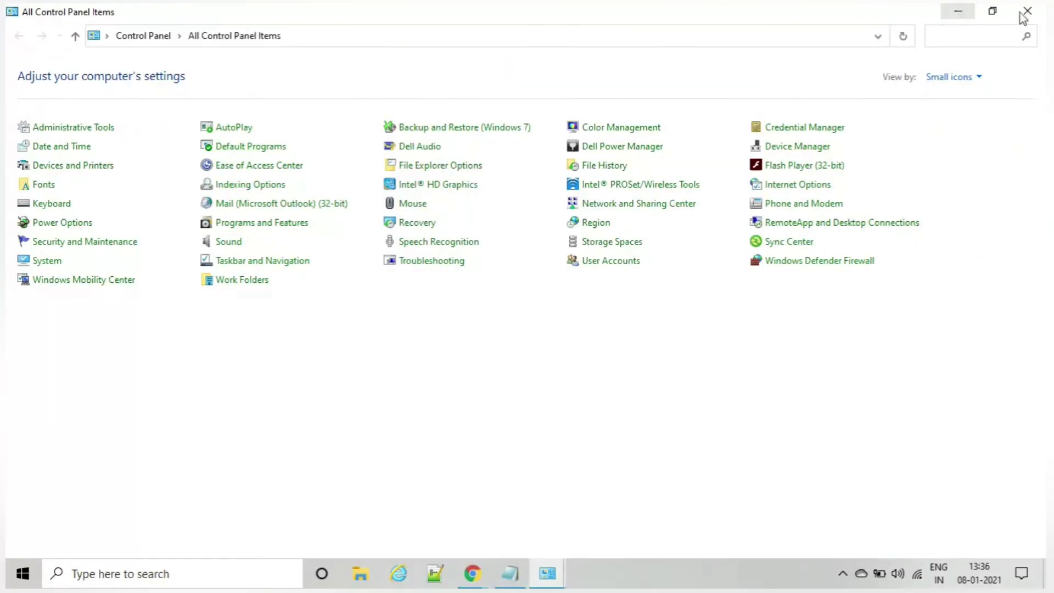
Close the Control Panel window and refresh the desktop from its right-click menu.
left_click(1036, 17)
right_click(497, 262)
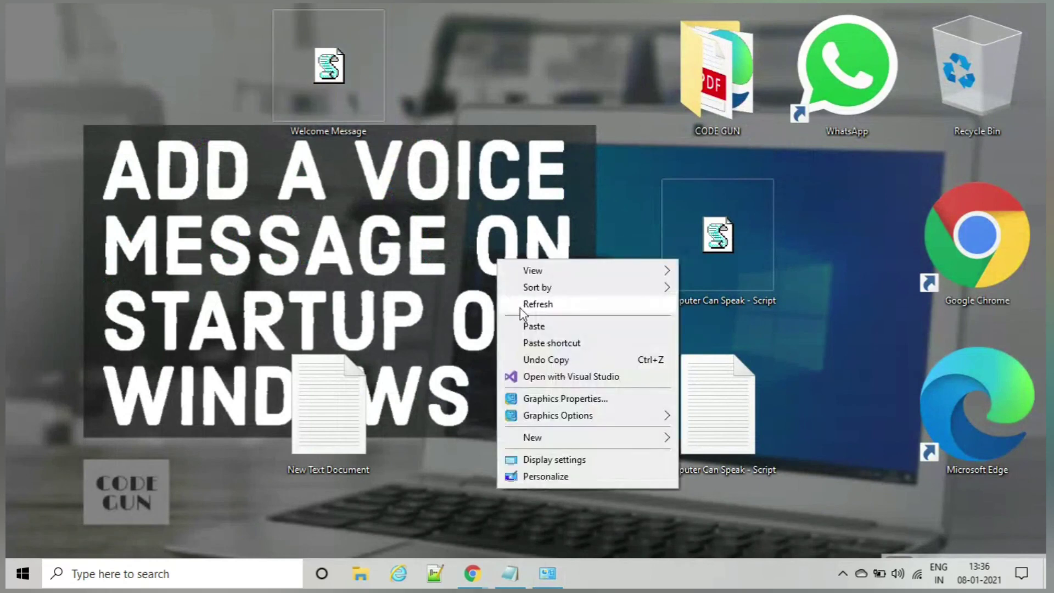
left_click(527, 304)
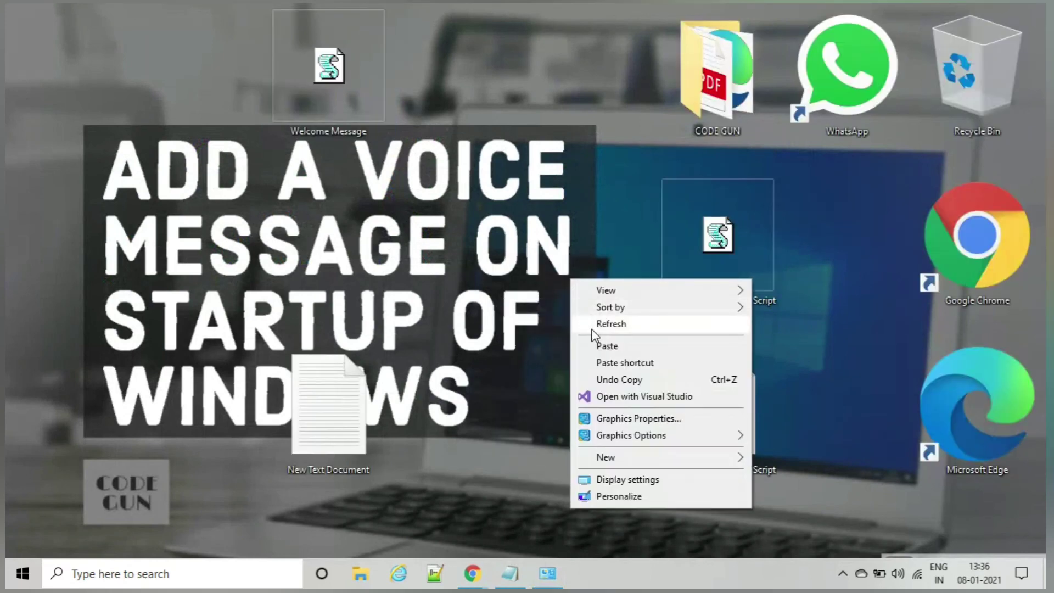